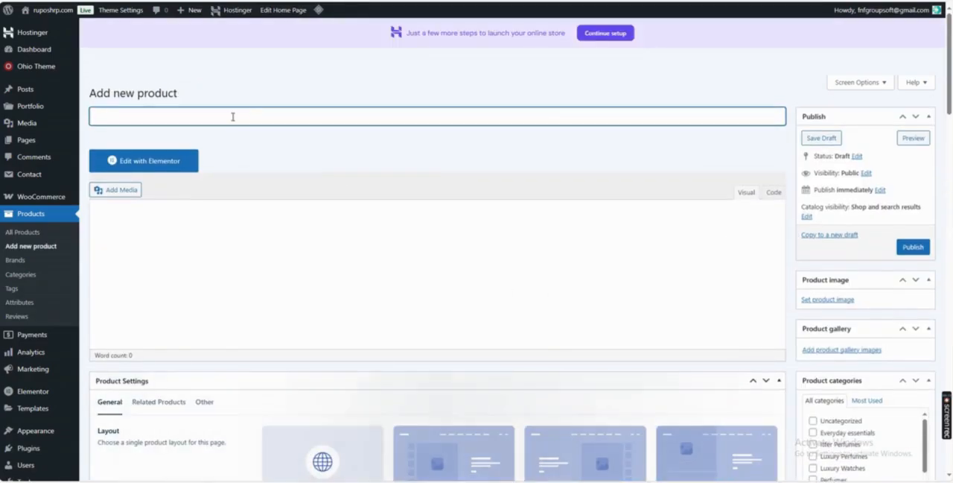
Copy the title line from the Notepad notes and paste it as the product name: RLX – Mens Watch – 40mm – C-1108.
key("alt+Tab")
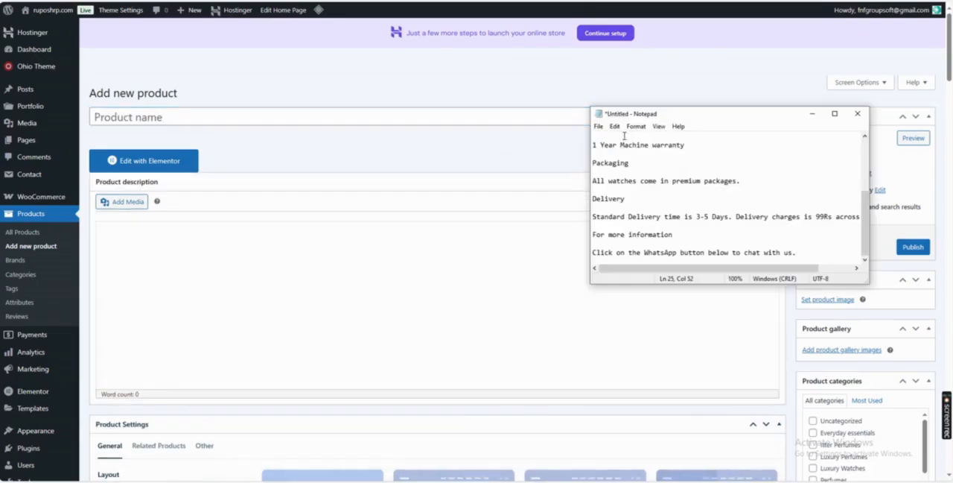
scroll(628, 168, "up", 4)
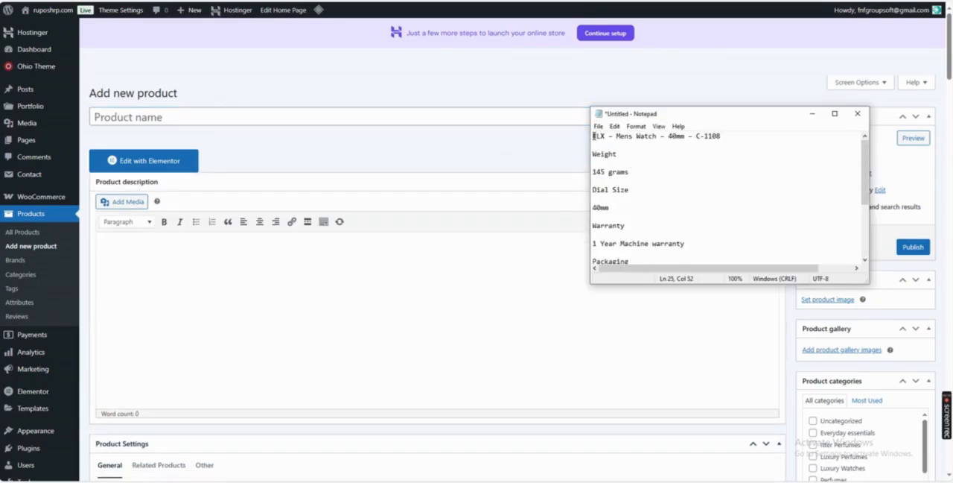
left_click_drag(594, 136, 723, 139)
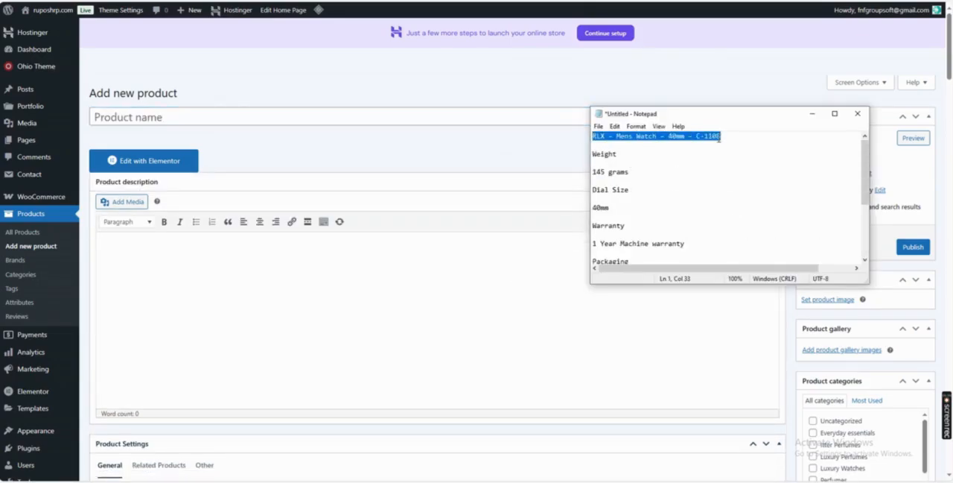
left_click(228, 117)
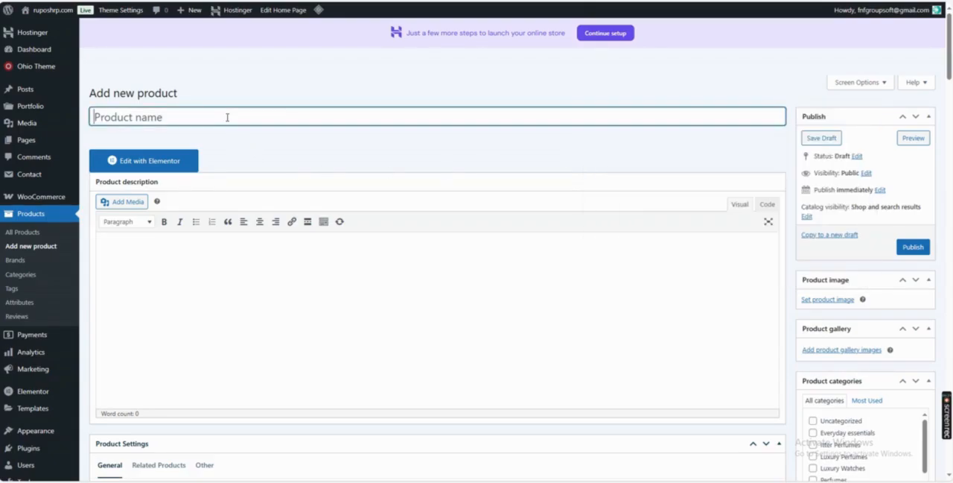
type("RLX – Mens Watch – 40mm – C-1108")
Paste the remaining Notepad text, from Weight to the WhatsApp line, as the product description, and assign the Luxury Watches category.
key("alt+Tab")
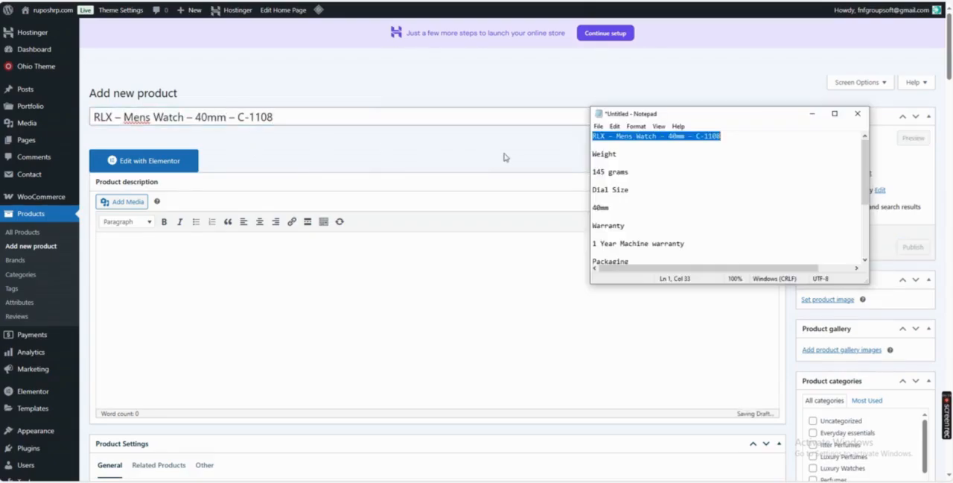
left_click_drag(596, 155, 797, 274)
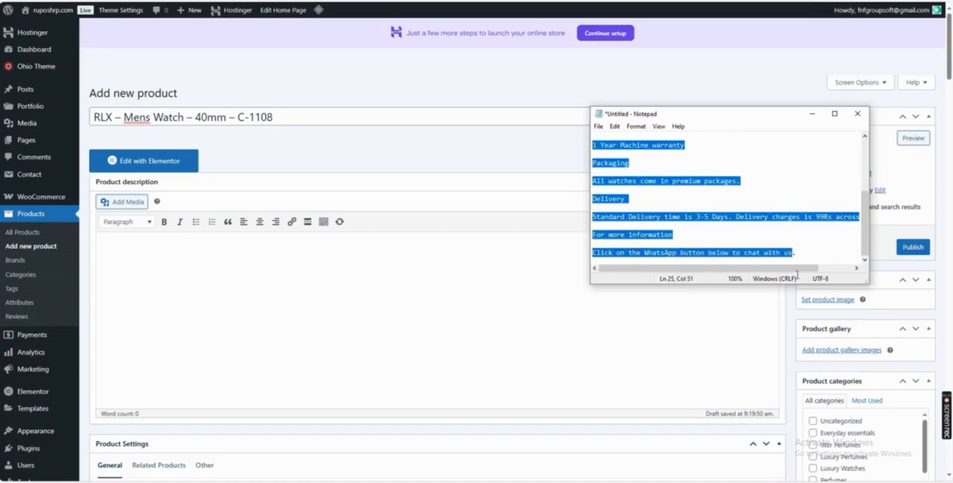
key("ctrl+c")
left_click(363, 248)
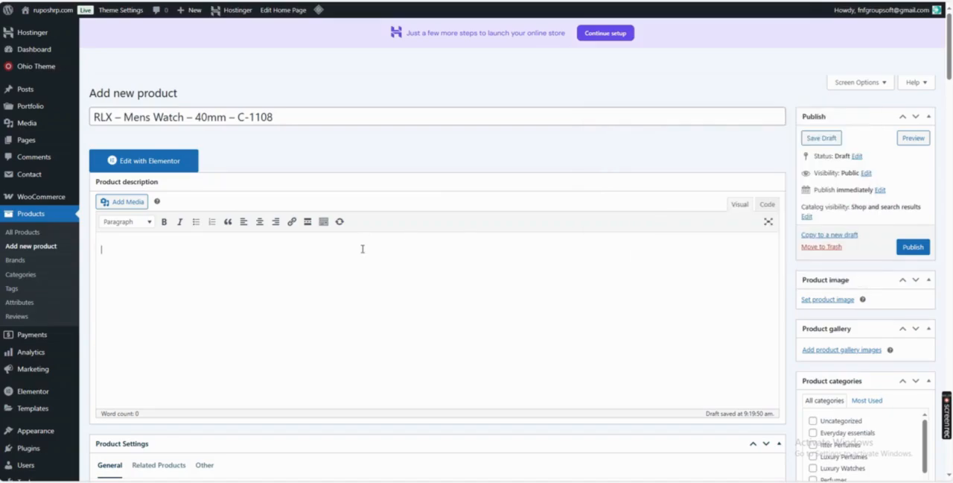
key("ctrl+v")
scroll(824, 246, "down", 2)
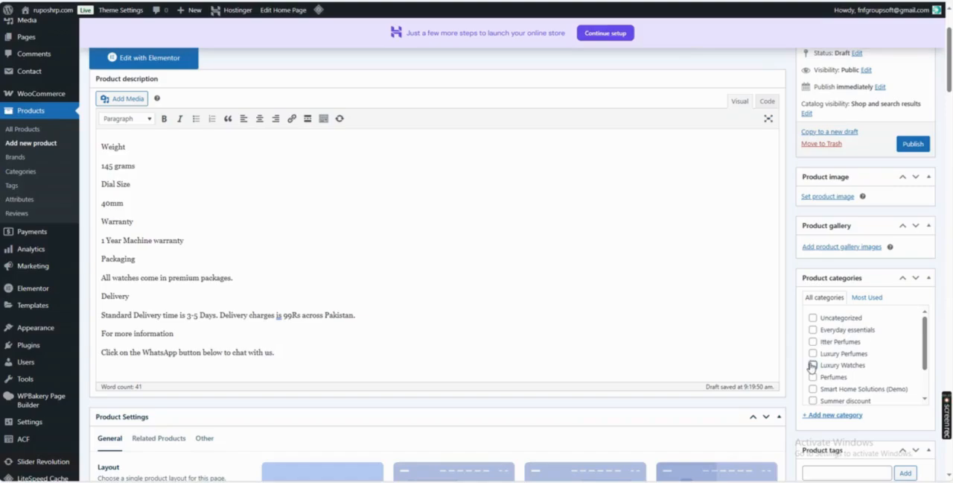
left_click(812, 366)
Upload the C-1108 watch photos and set the one showing the watch on a cream cushion as the product image.
left_click(826, 196)
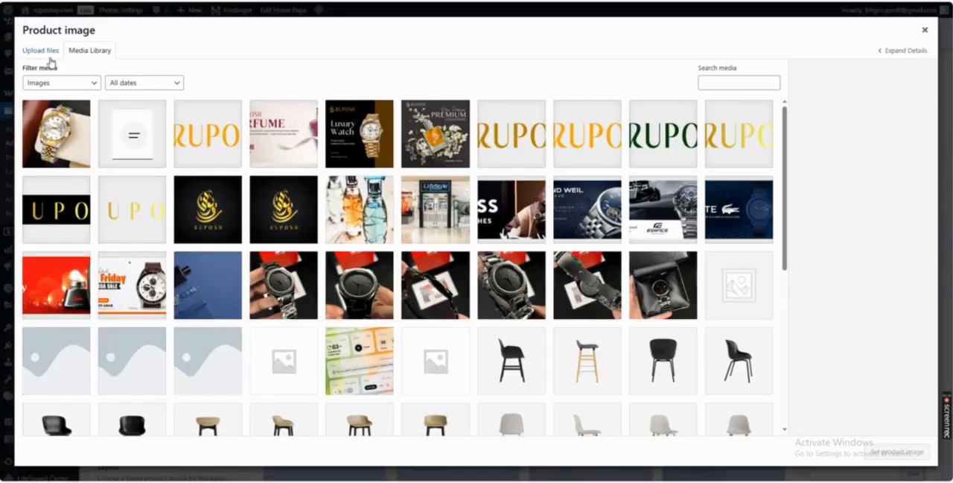
left_click(43, 52)
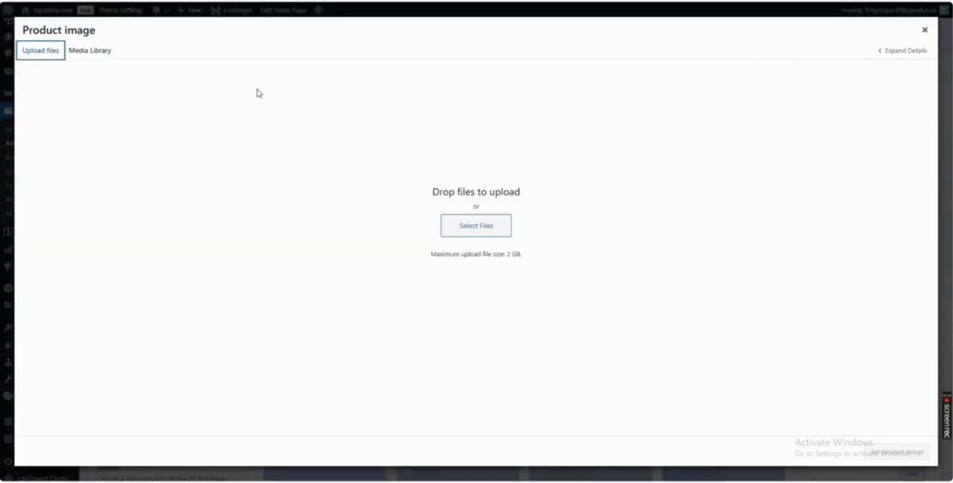
left_click(483, 233)
left_click_drag(272, 87, 167, 61)
left_click(291, 307)
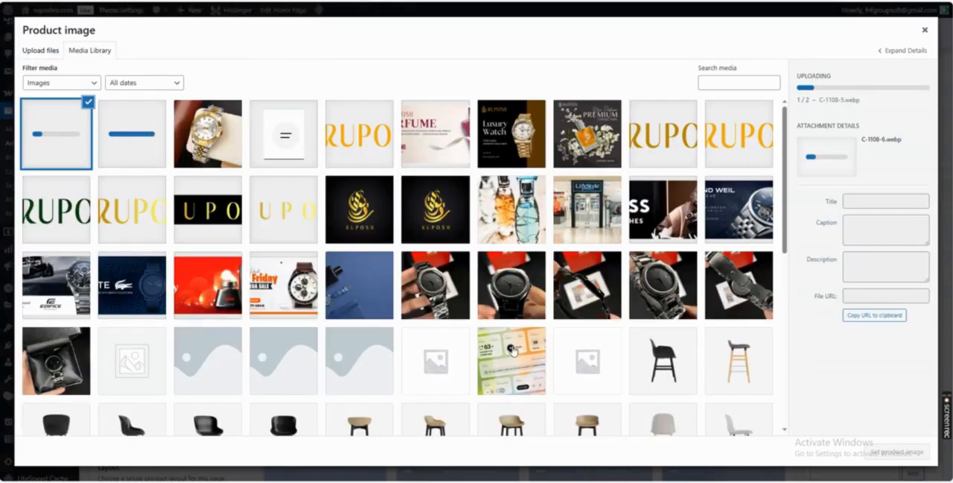
left_click(204, 158)
left_click(897, 452)
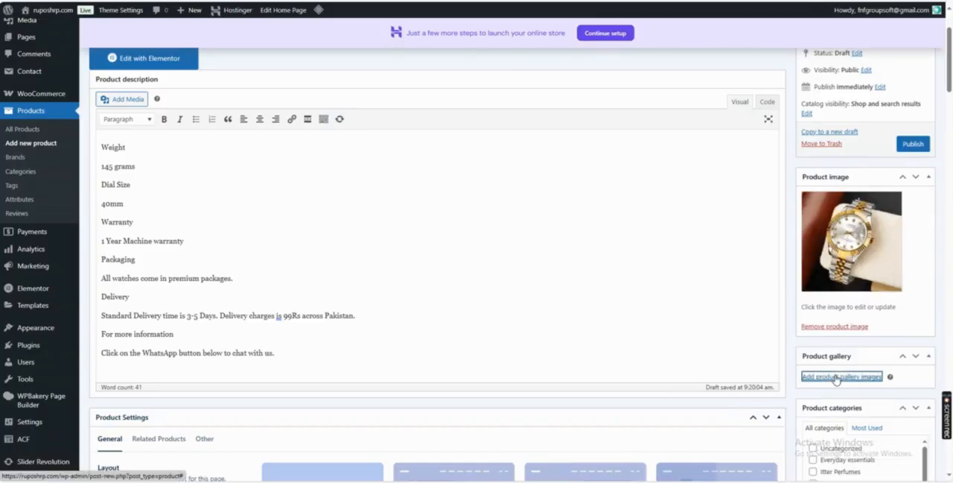
Add the C-1108-5 and C-1108-6 photos to the product gallery.
left_click(820, 376)
left_click(108, 159)
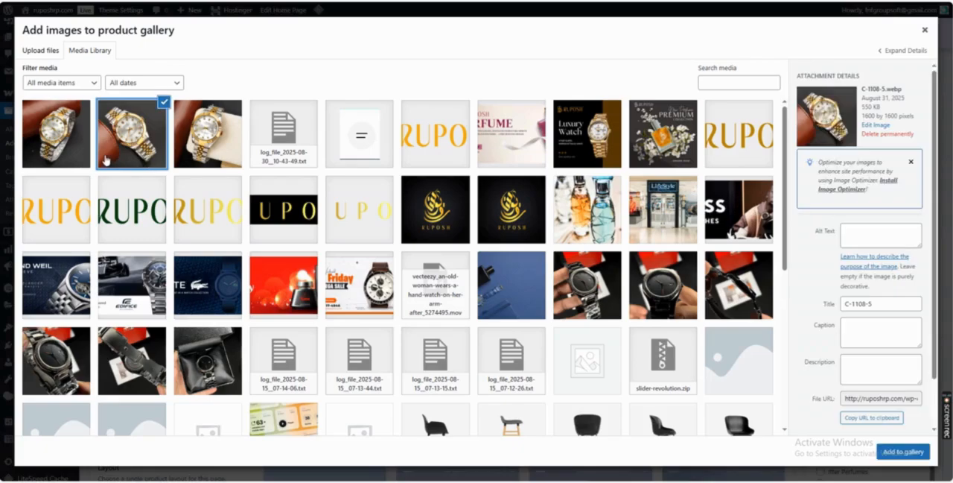
left_click(86, 143)
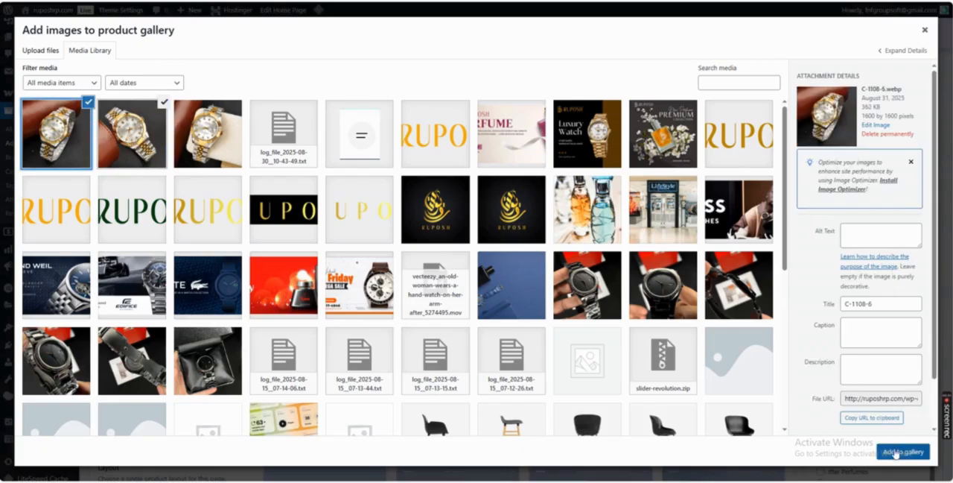
left_click(896, 452)
Set the product type in the product data to Variable product.
scroll(787, 344, "down", 4)
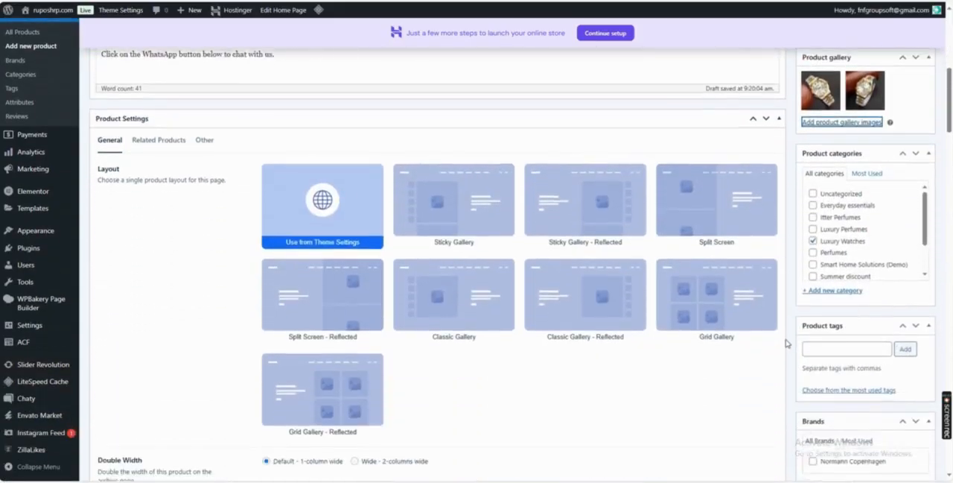
scroll(787, 344, "down", 12)
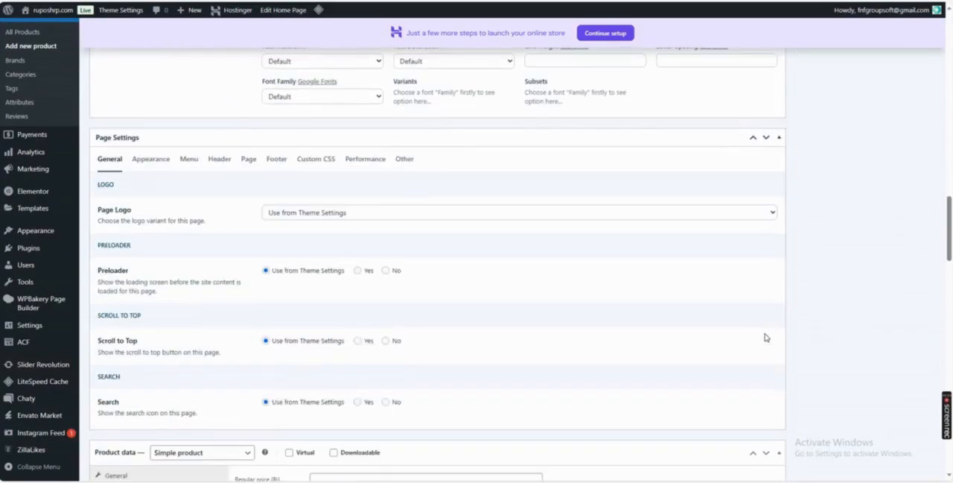
scroll(317, 336, "down", 4)
scroll(194, 263, "up", 1)
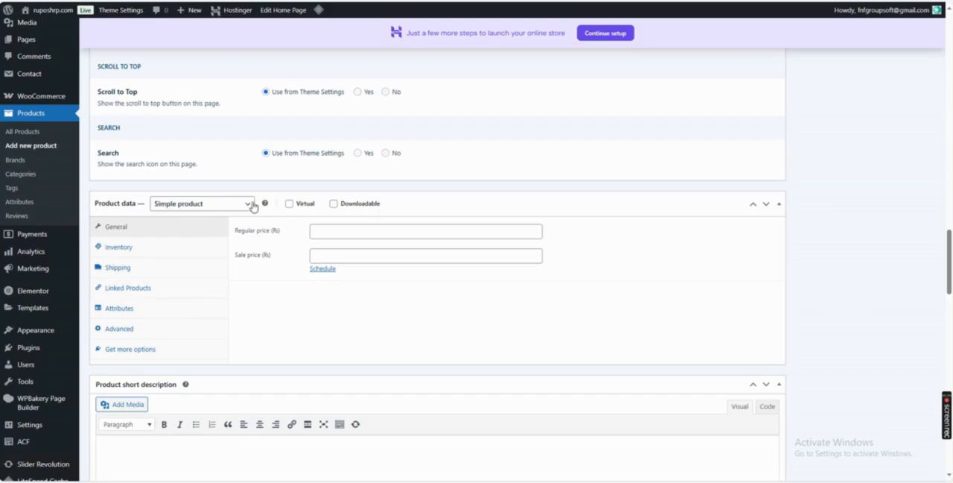
left_click(210, 206)
left_click(176, 272)
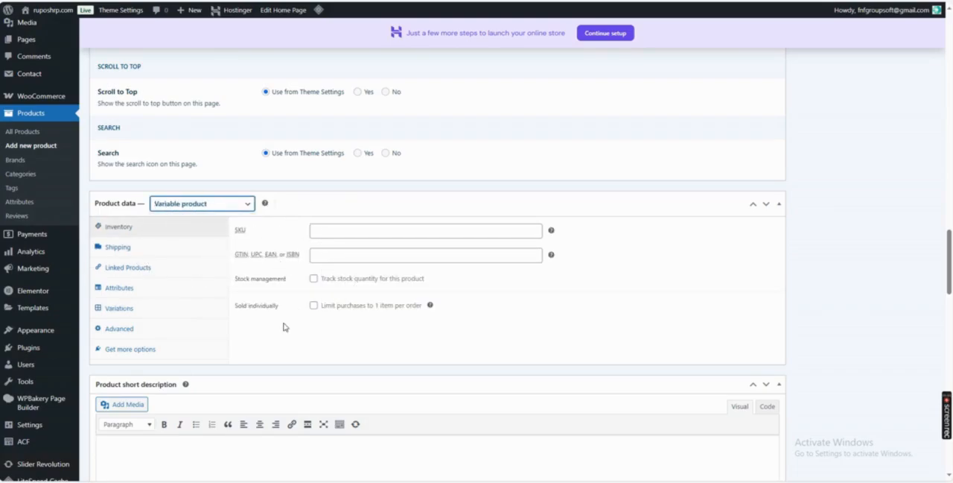
Set the shipping weight to 0.456 lbs and the dimensions to 5 × 5 × 3 in.
left_click(125, 248)
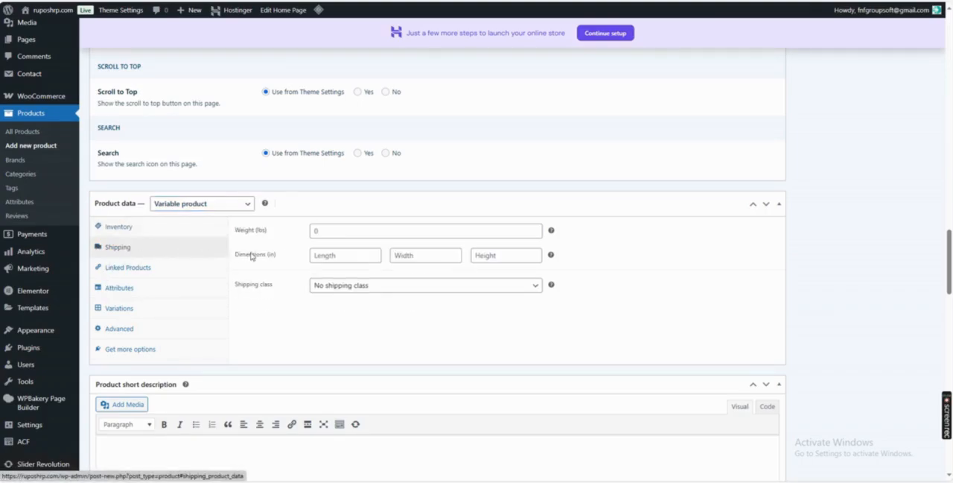
left_click(305, 232)
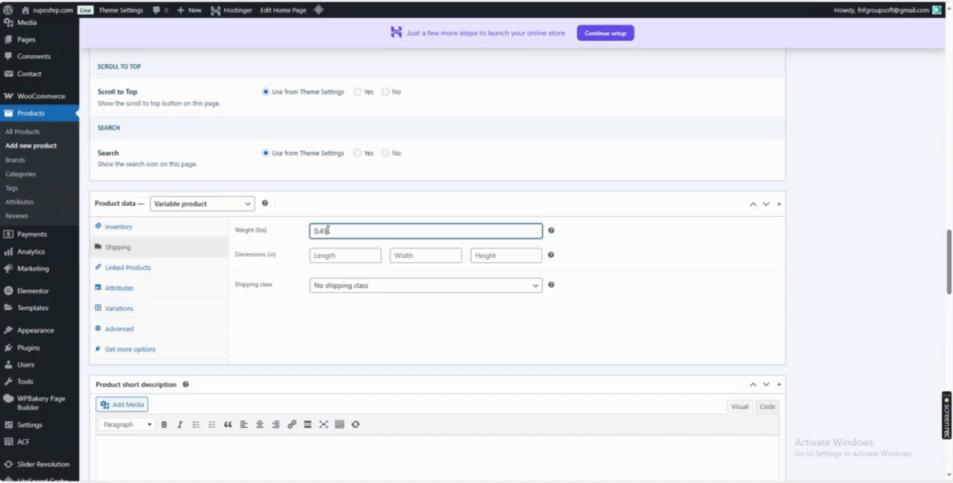
key("Tab")
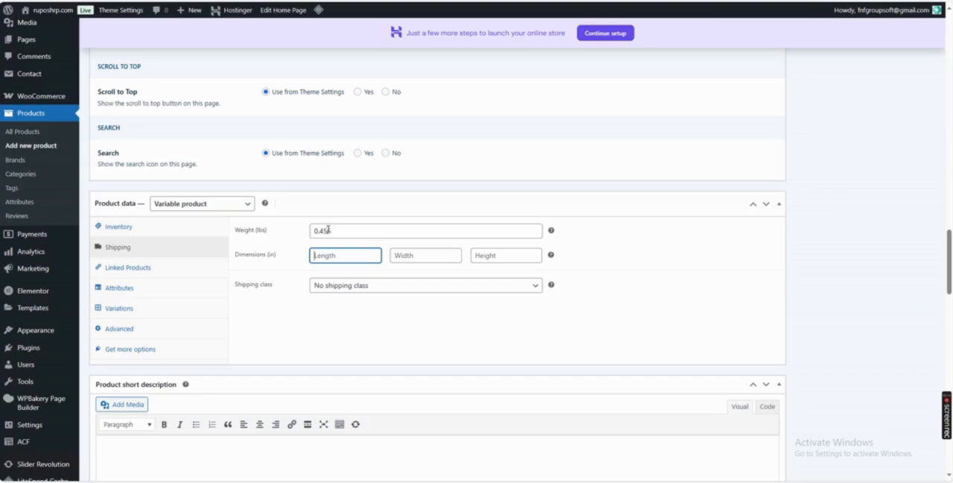
type("5")
key("Tab")
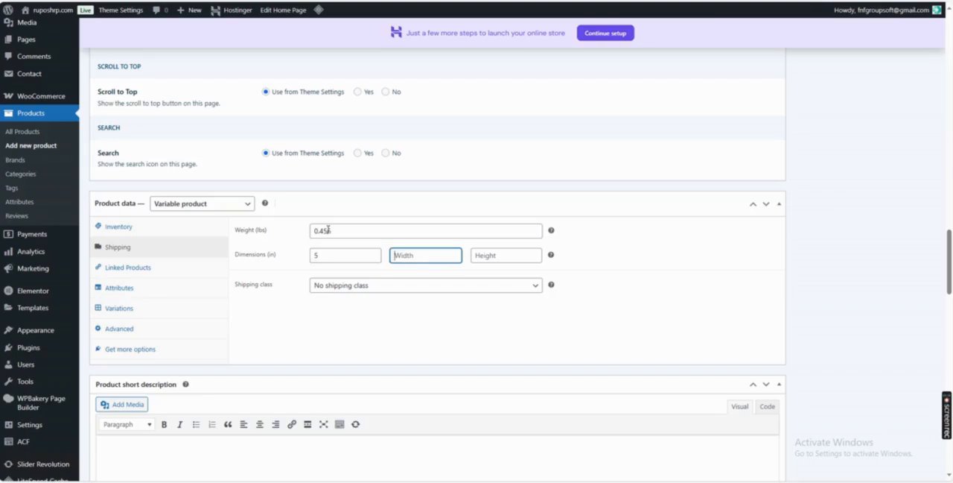
type("5")
key("Tab")
key("Tab")
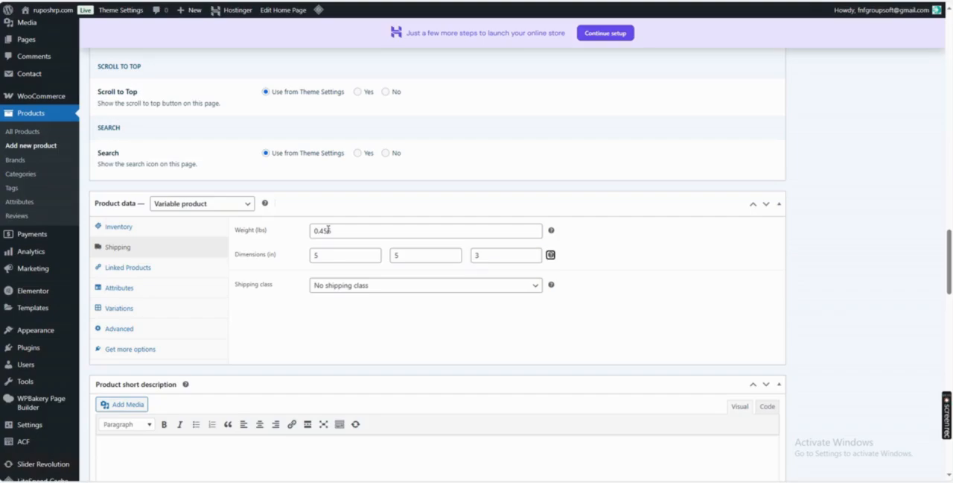
Create and save a product attribute named Colour with the values "Black, Gold, Silver".
left_click(138, 269)
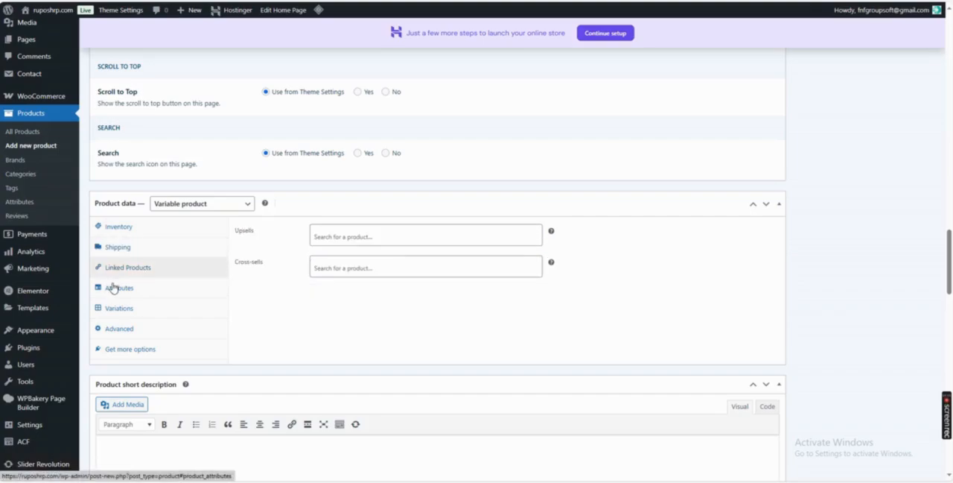
left_click(121, 287)
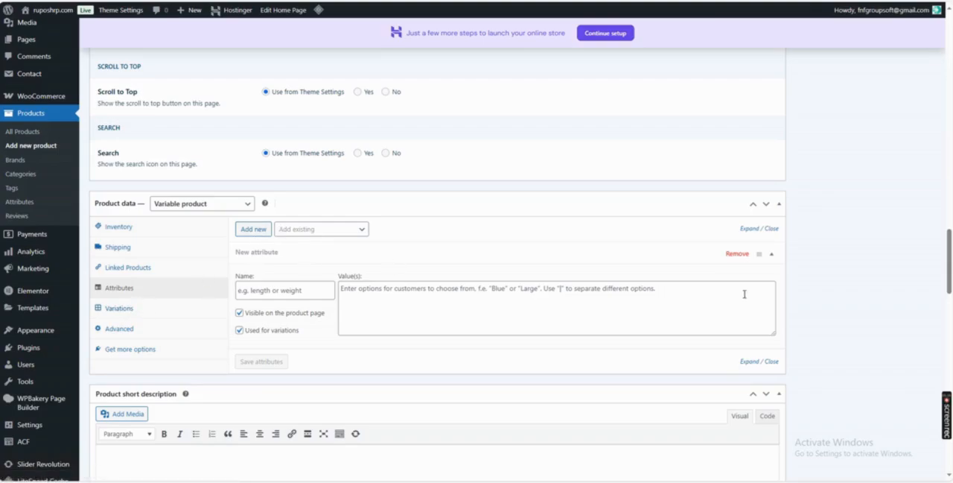
left_click(729, 293)
left_click(284, 293)
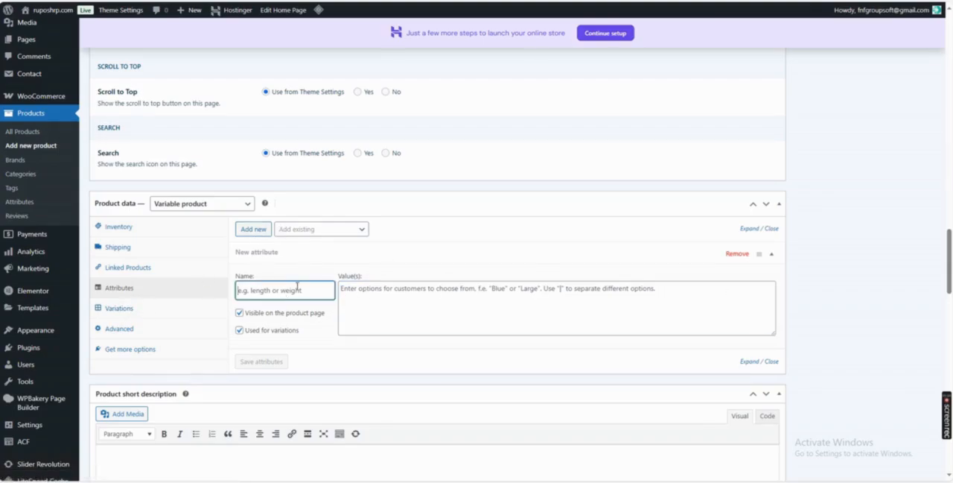
type("Colour")
key("Tab")
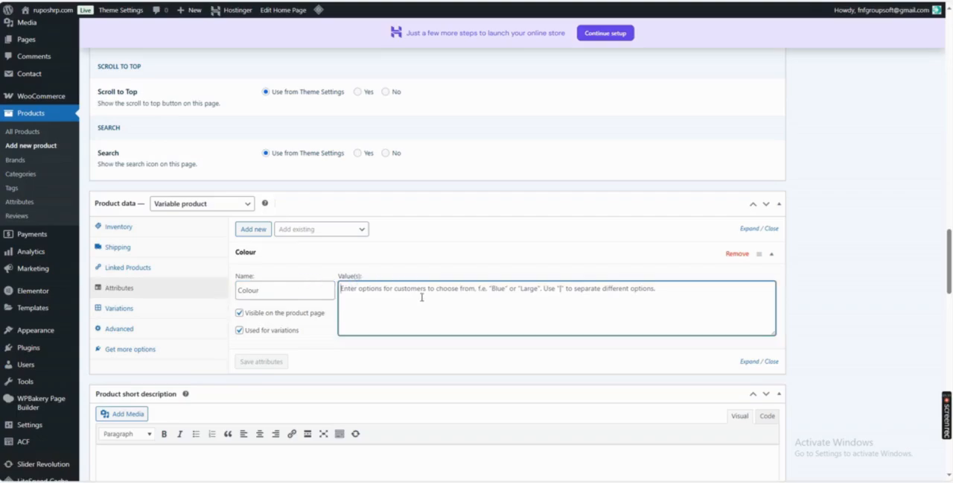
type("Black, Gold, Silver")
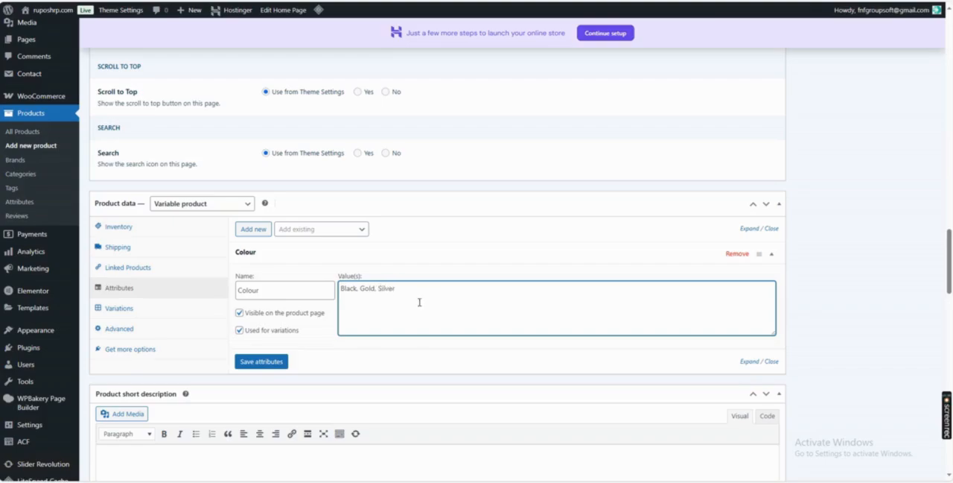
left_click(262, 362)
Generate all variations from the Colour attribute and open the "Black, Gold, Silver" variation for editing.
left_click(125, 309)
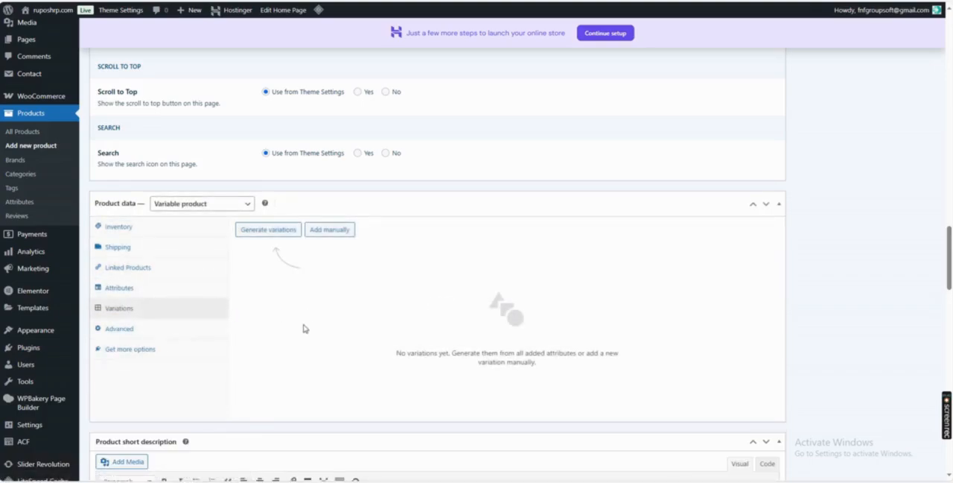
left_click(269, 231)
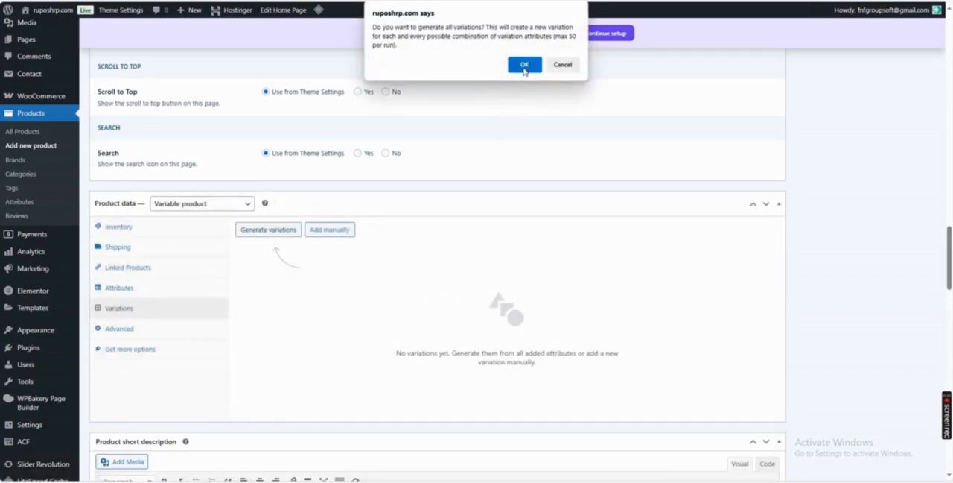
left_click(524, 65)
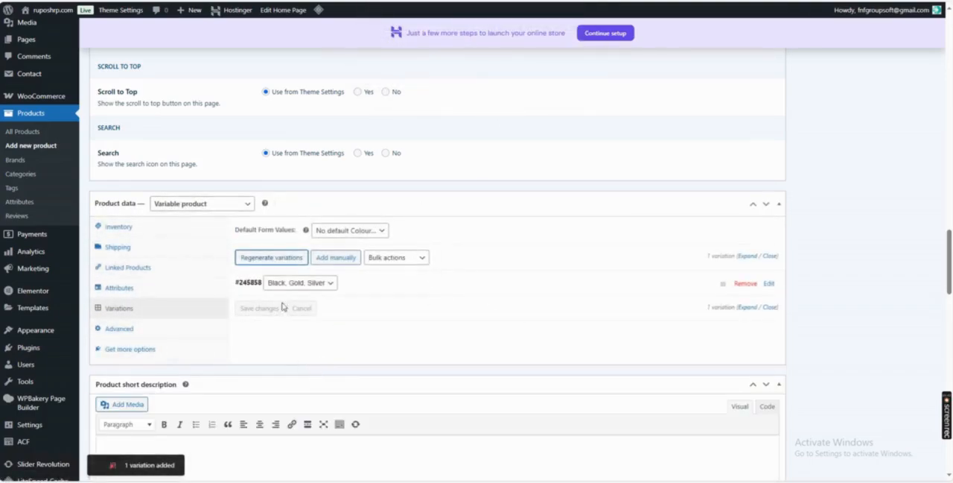
left_click(332, 283)
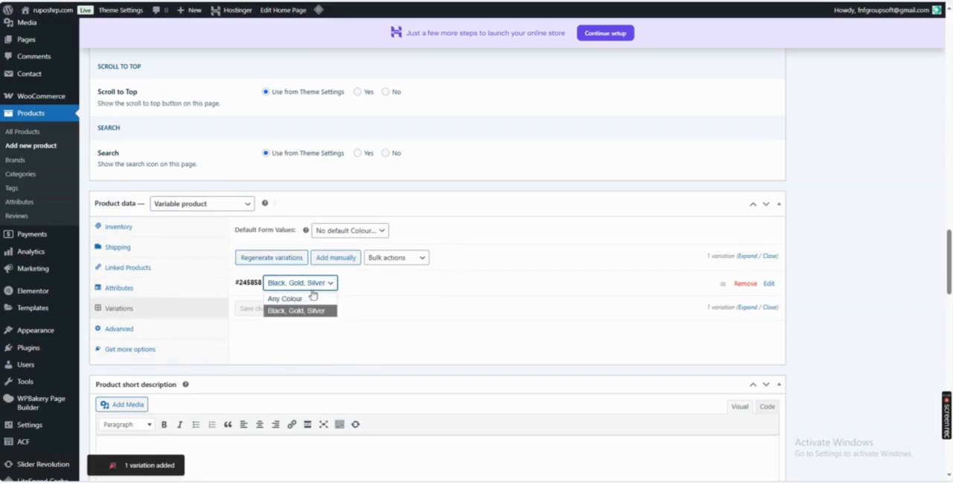
left_click(294, 312)
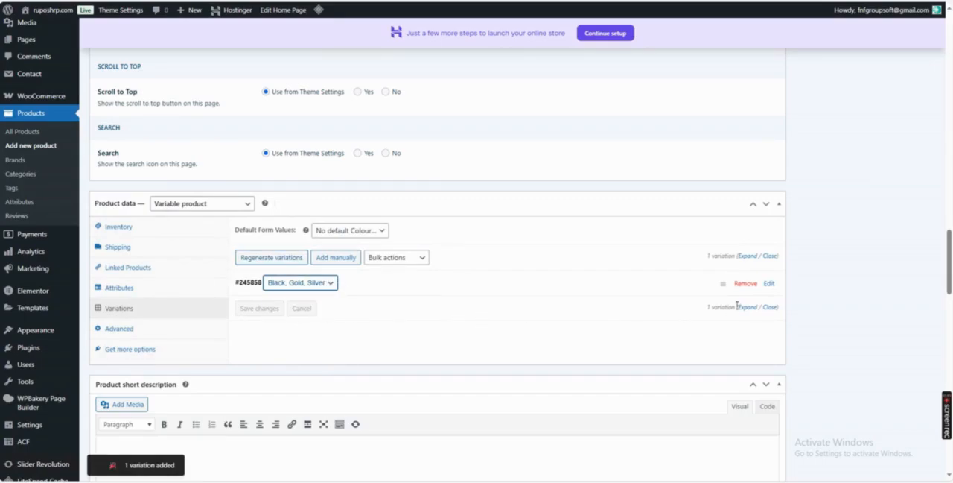
left_click(768, 283)
scroll(396, 330, "down", 2)
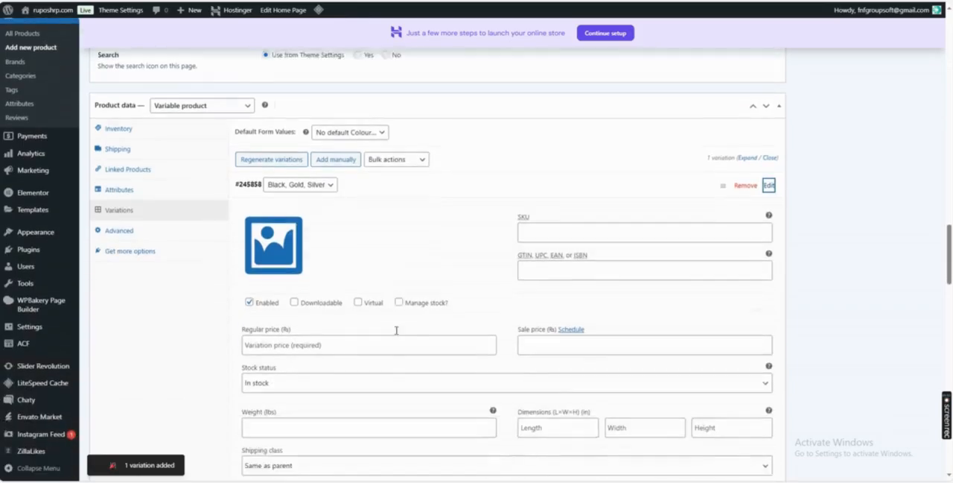
Set the C-1108-4 watch photo from the media library as the image of the "Black, Gold, Silver" variation.
scroll(396, 330, "down", 1)
left_click(274, 195)
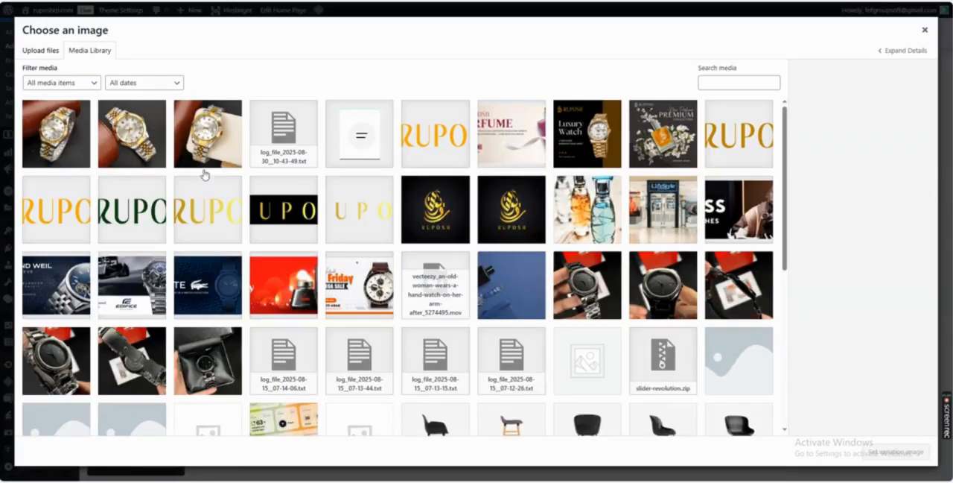
left_click(206, 158)
left_click(896, 451)
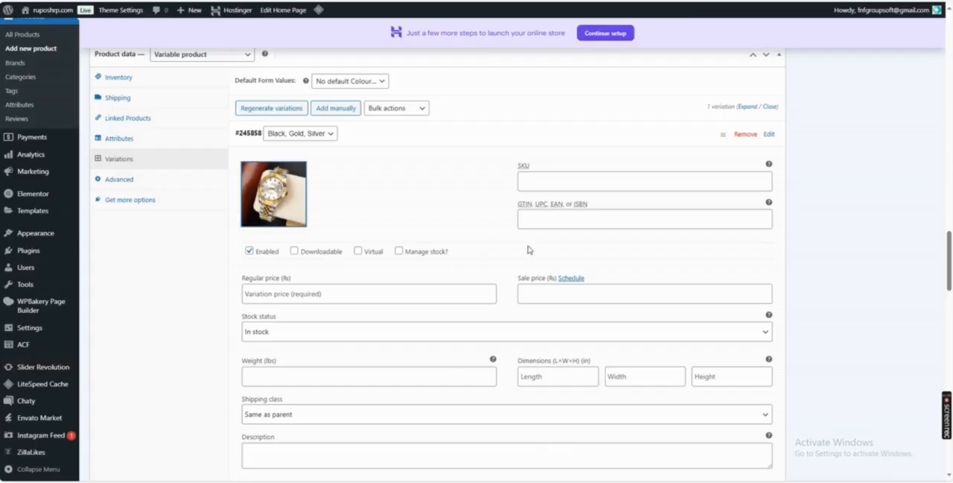
Give the "Black, Gold, Silver" variation a regular price of 8500 and a sale price of 3900, and save the changes.
scroll(408, 269, "down", 1)
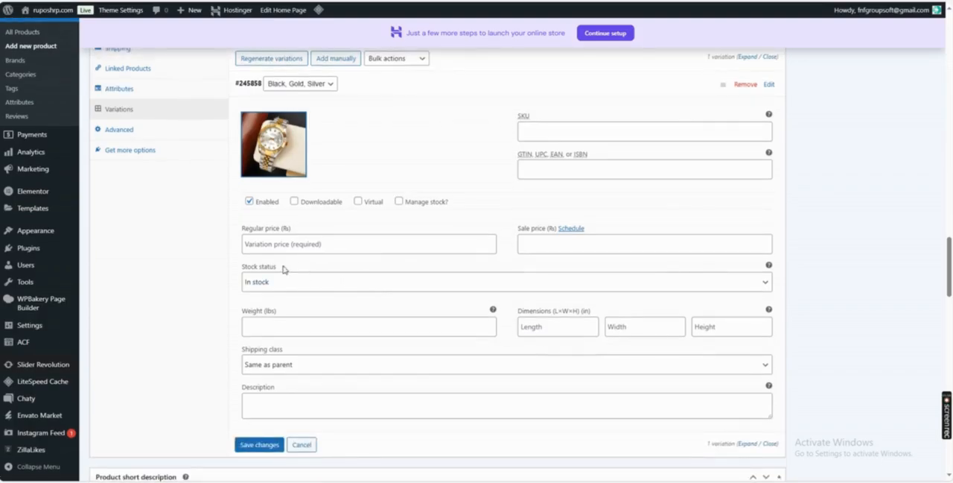
left_click(296, 246)
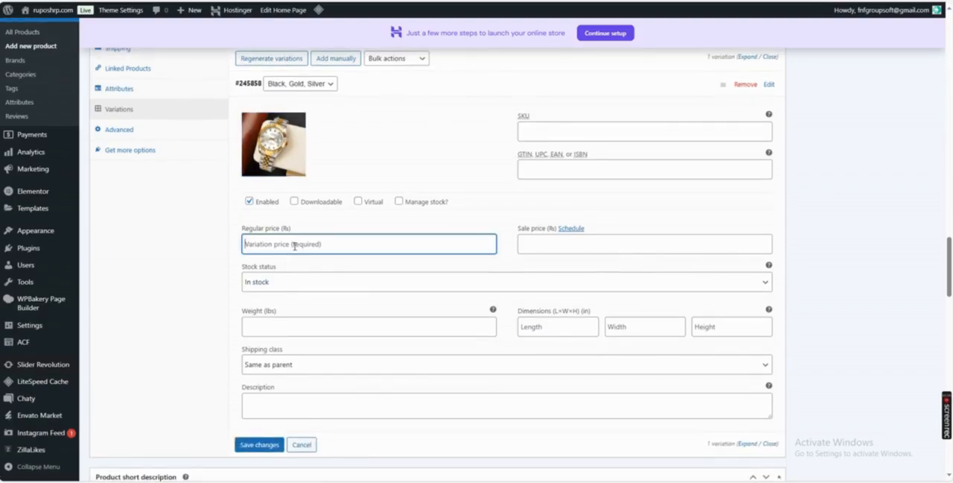
type("8")
key("Tab")
key("Tab")
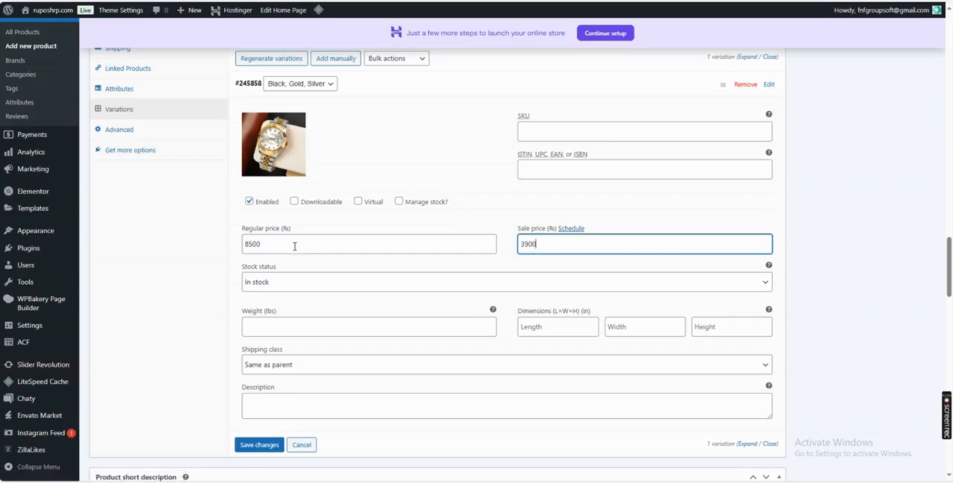
key("Tab")
scroll(280, 298, "down", 2)
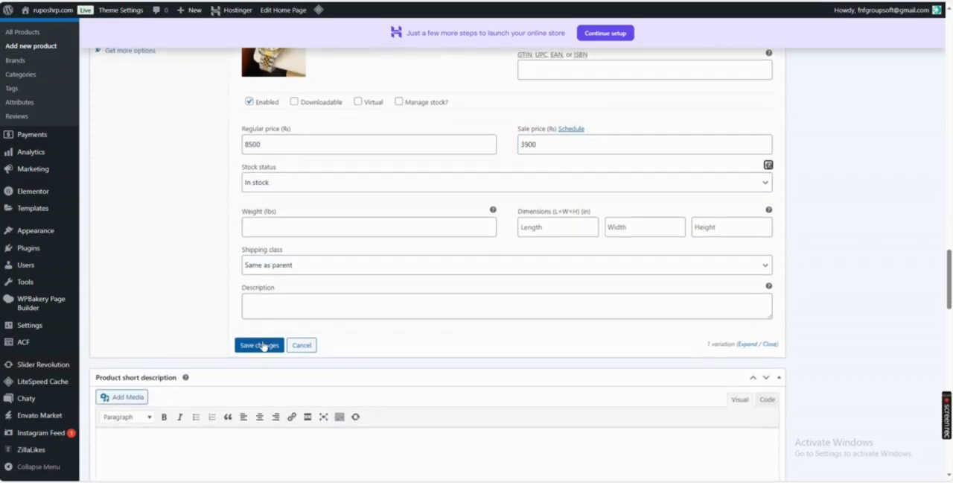
left_click(257, 346)
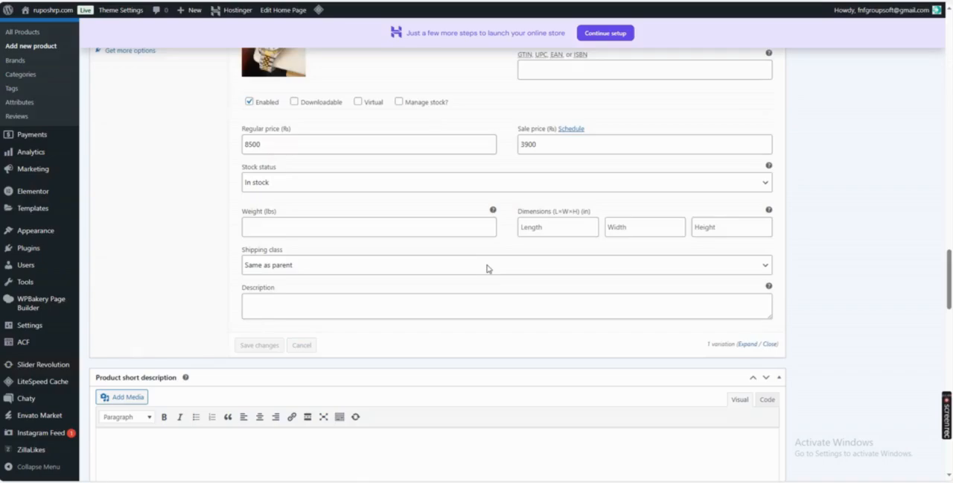
Reopen the saved variation and check its details and the colour choices it offers.
scroll(340, 271, "down", 5)
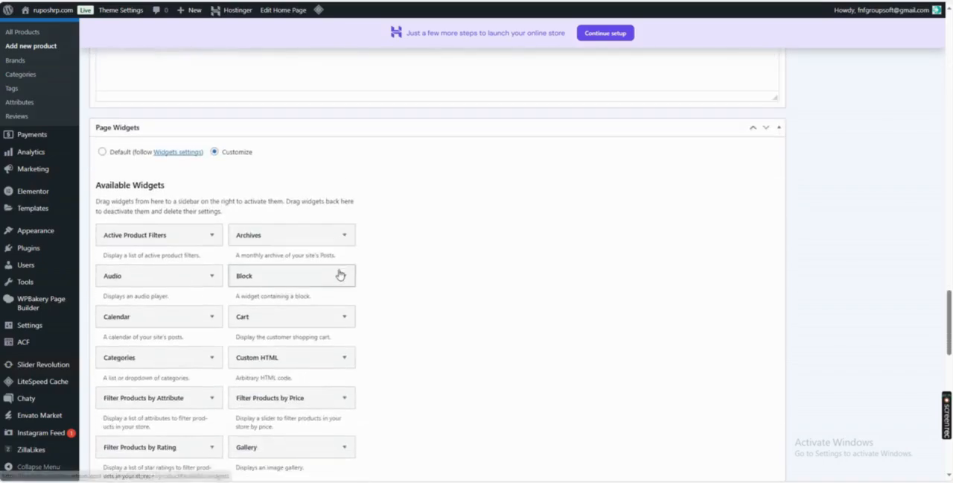
scroll(351, 272, "up", 9)
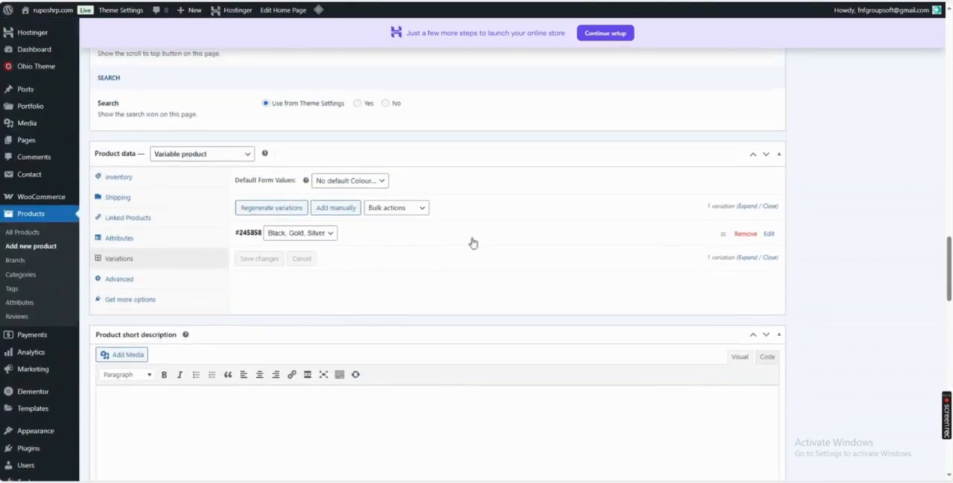
left_click(769, 234)
scroll(398, 289, "down", 5)
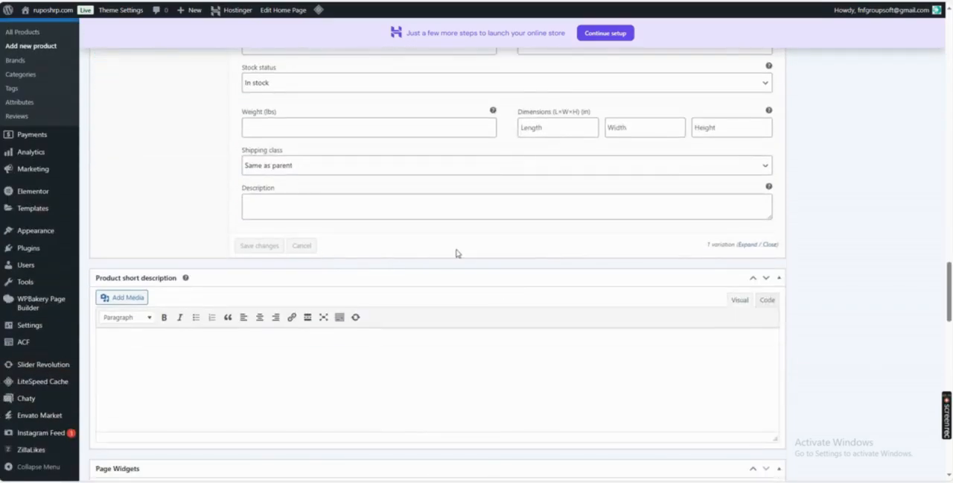
scroll(586, 245, "up", 5)
scroll(585, 242, "up", 1)
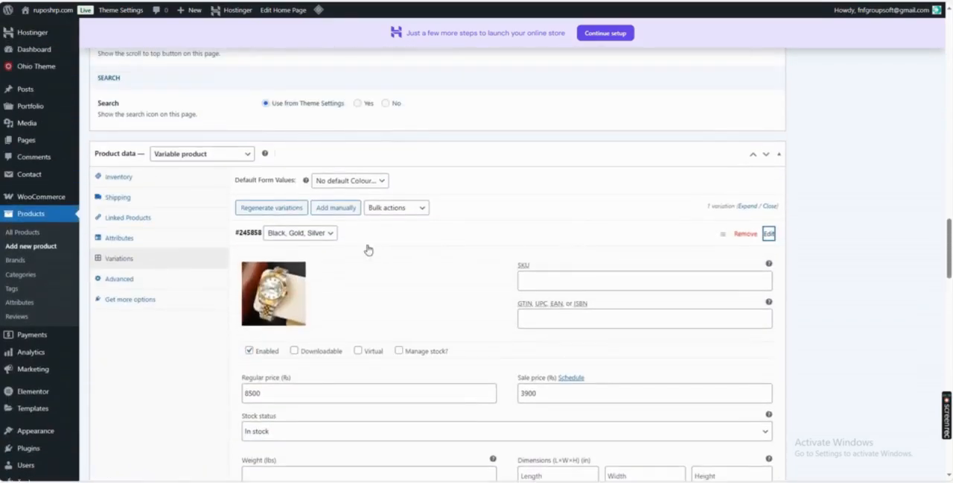
left_click(313, 233)
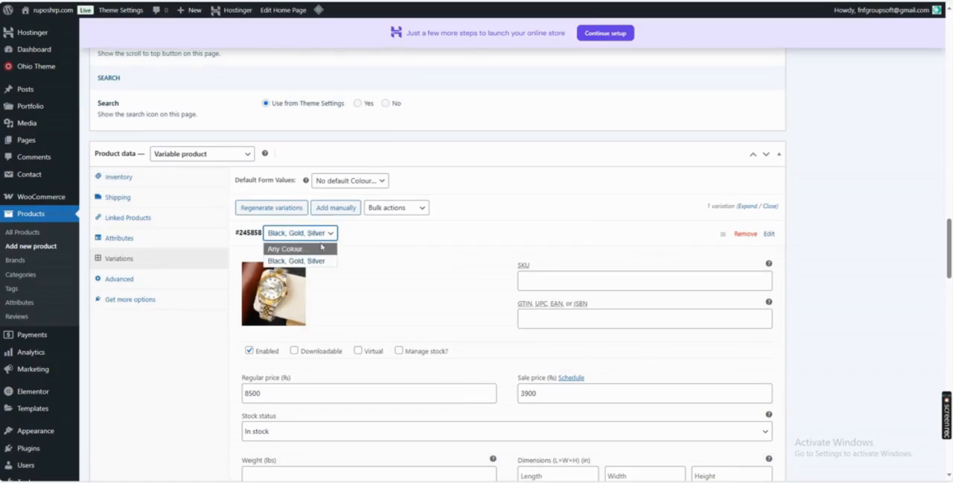
Replace the Colour attribute's values with "Black | Silver | Gold", save the attributes and check the saved values.
left_click(158, 238)
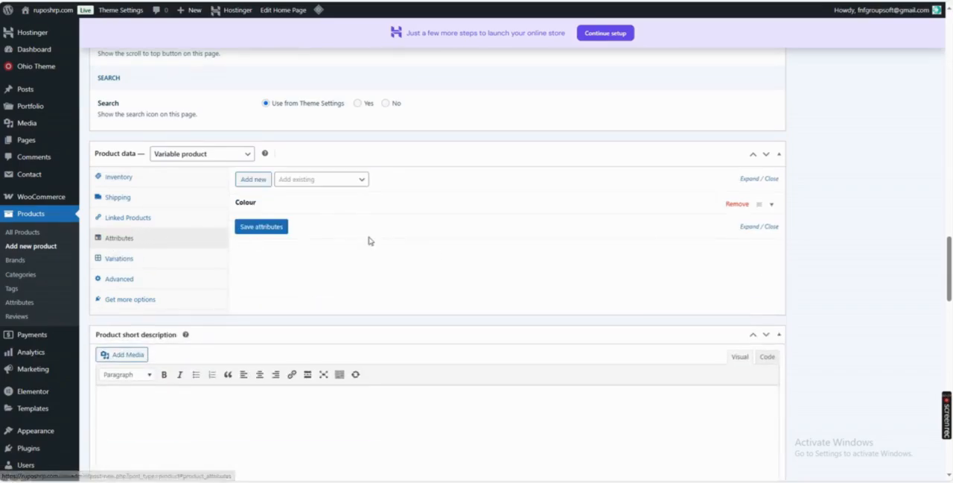
left_click(771, 204)
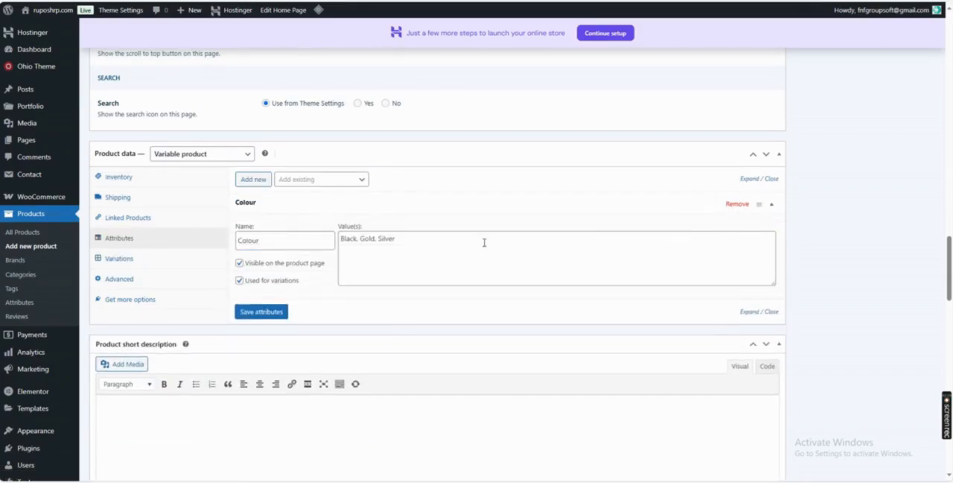
left_click(406, 238)
key("ctrl+a")
key("BackSpace")
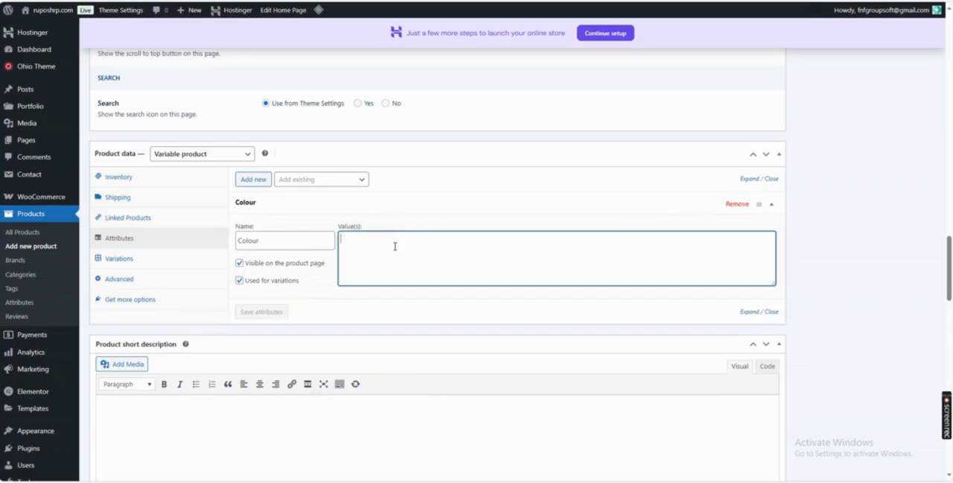
left_click(371, 205)
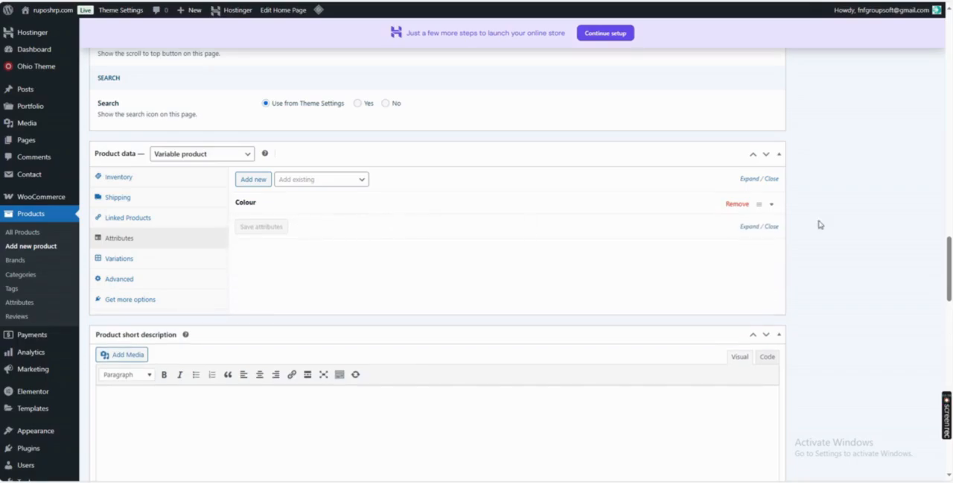
left_click(772, 205)
left_click(408, 240)
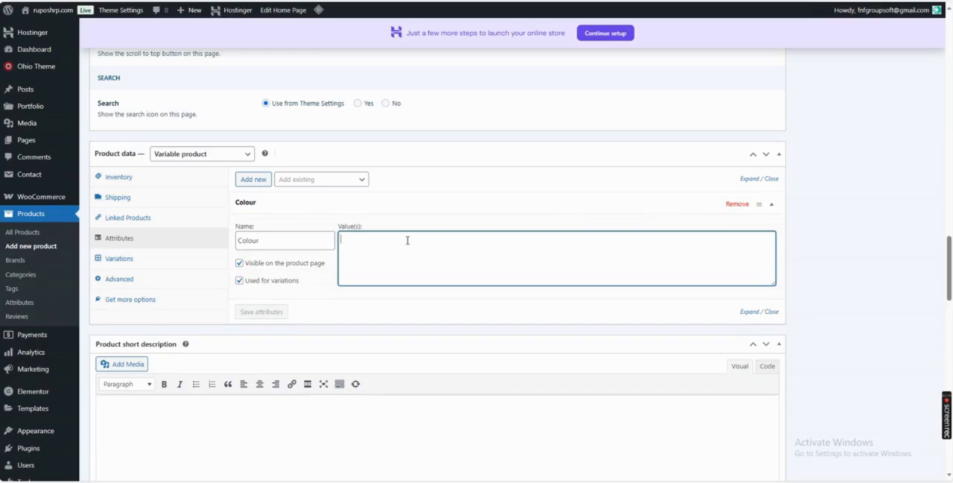
type("Black | Silver | Gold")
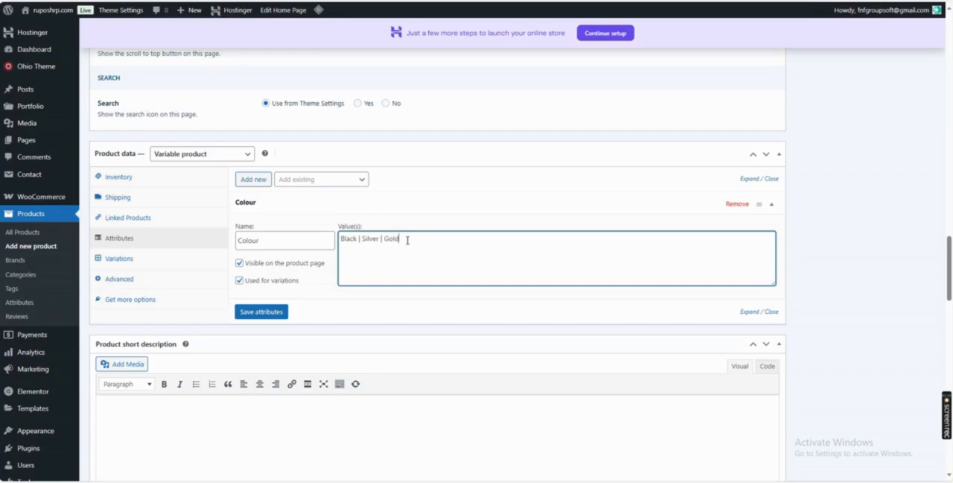
left_click(268, 312)
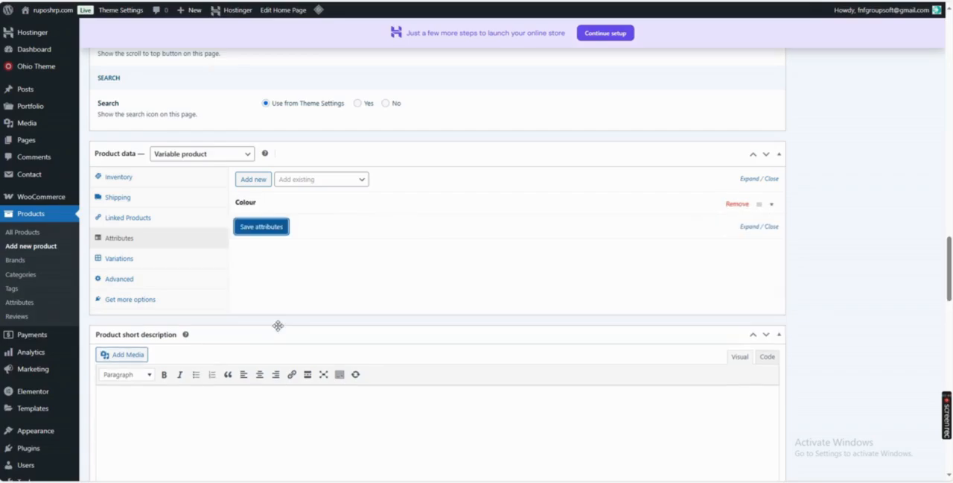
left_click(773, 205)
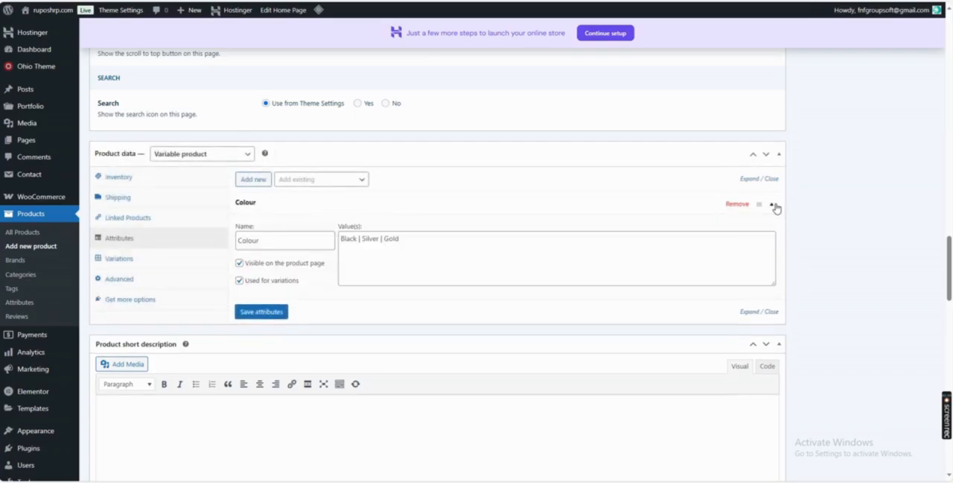
left_click(758, 204)
Check the existing variation's colour choices and generate all variations from the updated Colour attribute.
left_click(128, 262)
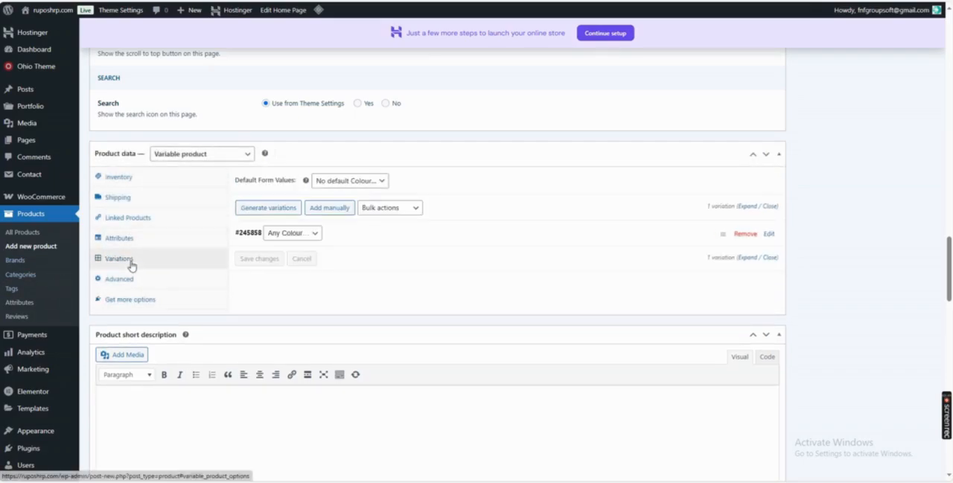
left_click(313, 233)
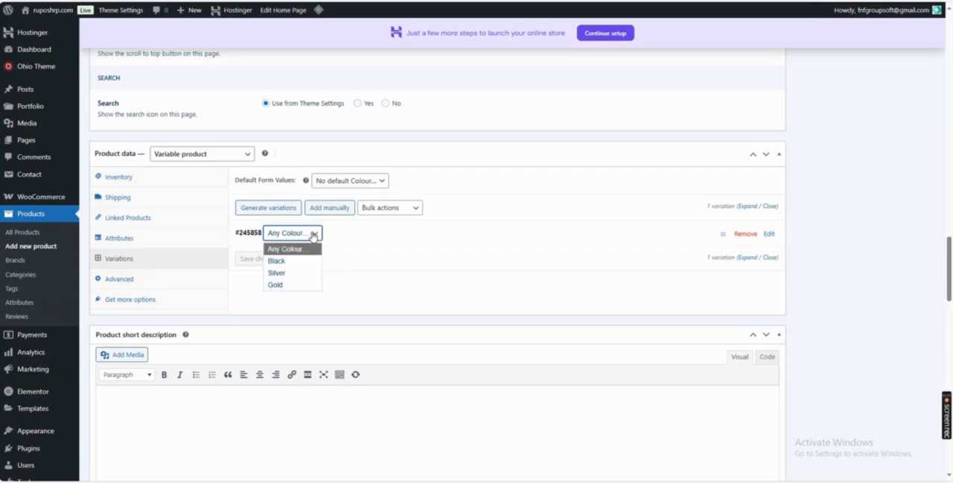
left_click(313, 233)
left_click(270, 211)
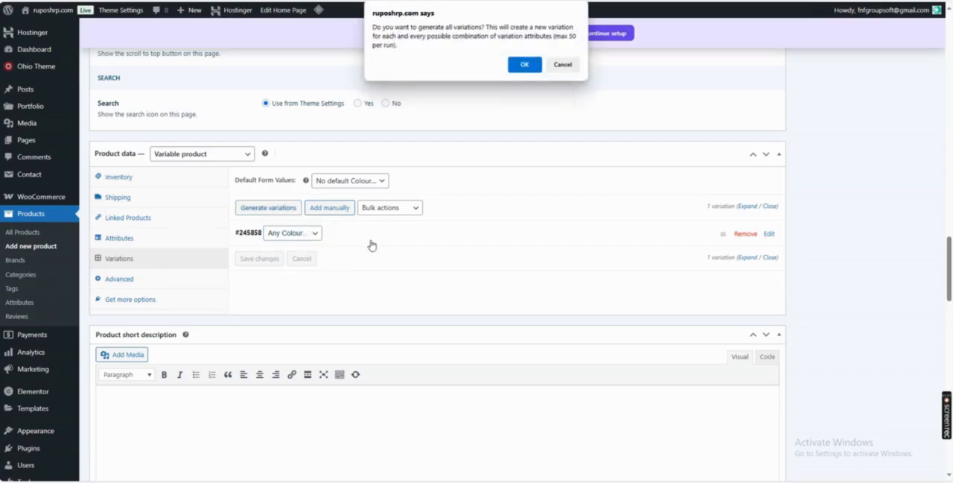
left_click(524, 65)
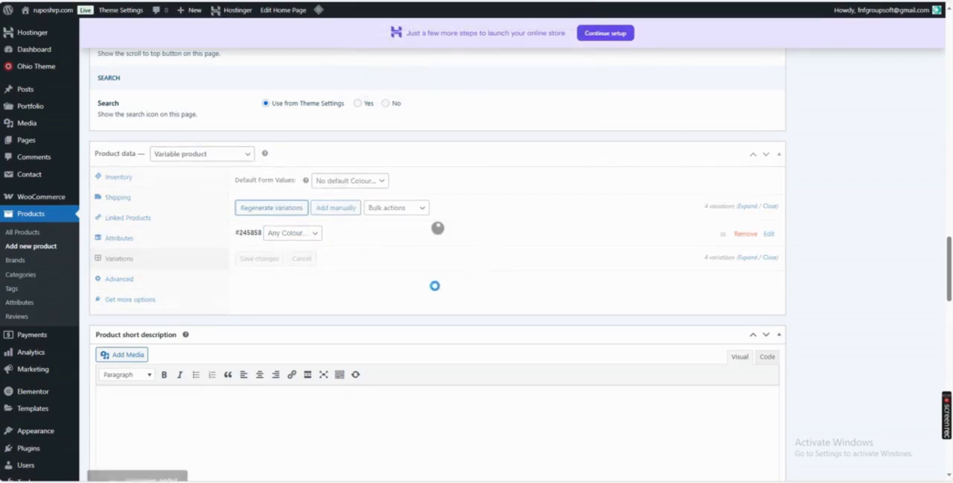
Open the Black variation for editing and set the C-1108-4 watch photo as its image.
left_click(769, 234)
scroll(409, 255, "down", 2)
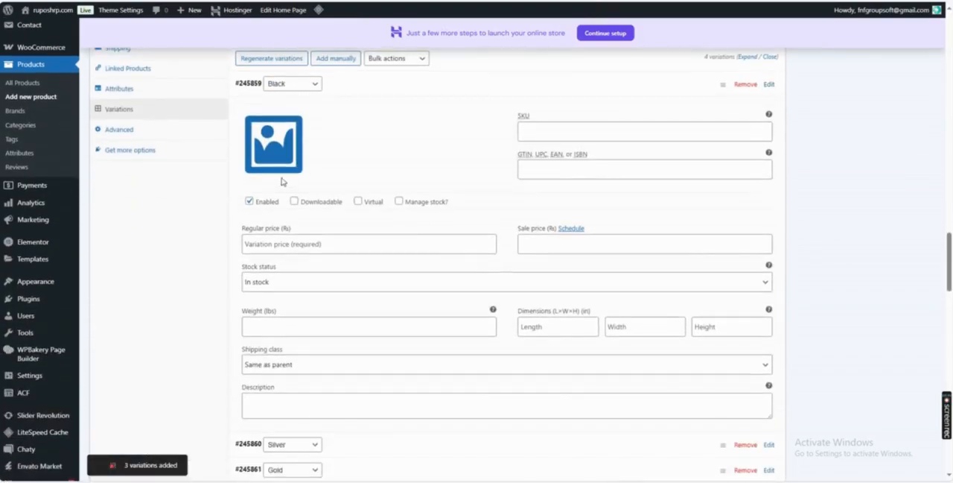
left_click(286, 183)
left_click(236, 164)
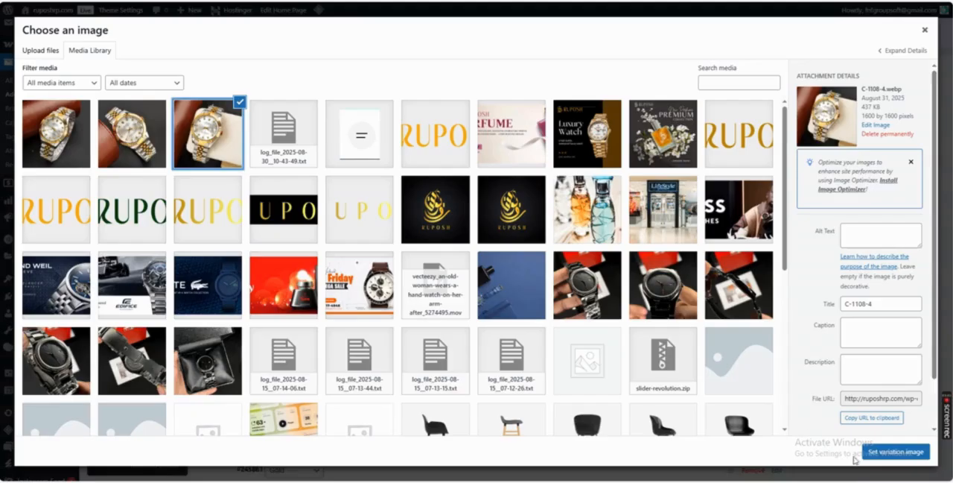
left_click(876, 454)
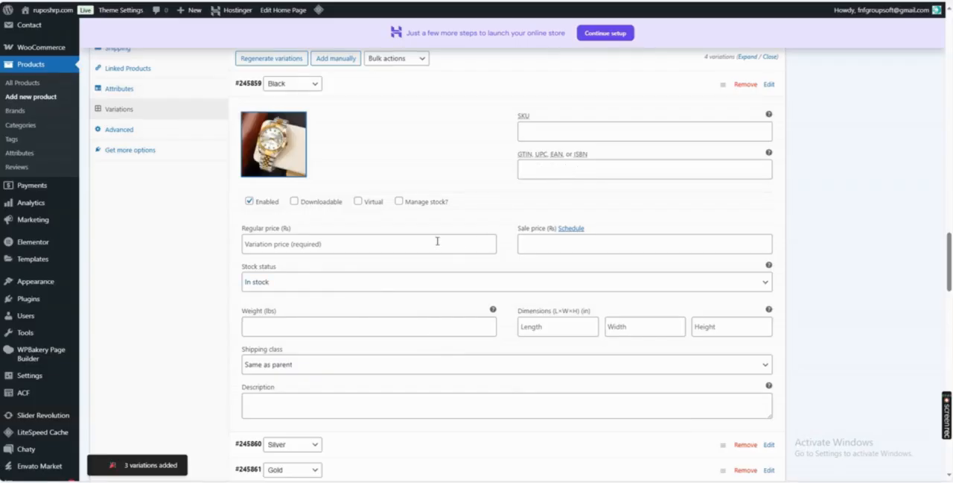
Set the Black variation's regular price to 8500 and its sale price to 3900.
left_click(409, 241)
type("8500")
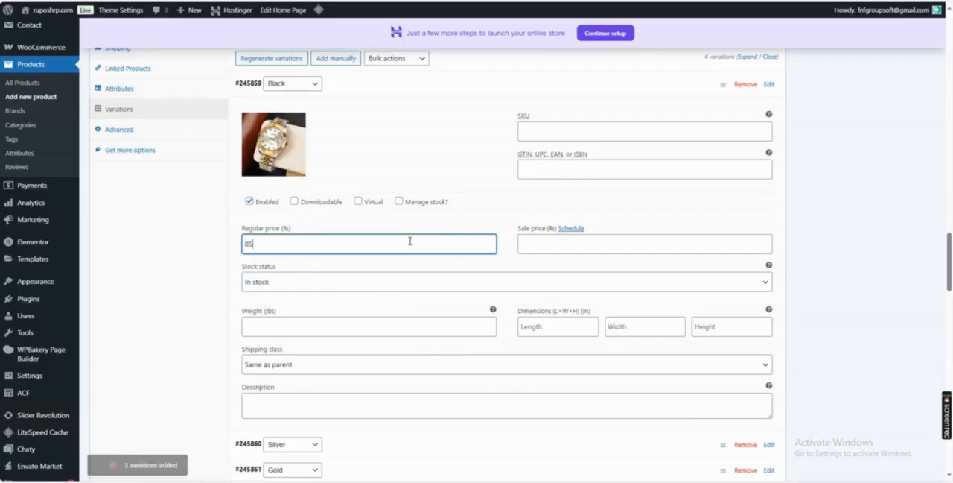
key("Tab")
key("Tab")
type("39")
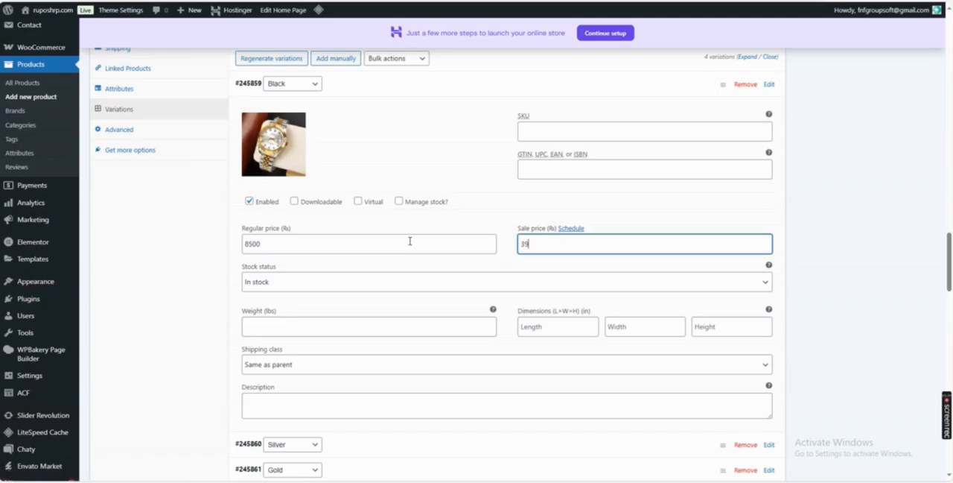
type("00")
key("Tab")
Open the Silver variation for editing and set the C-1108-5 watch photo as its image.
scroll(291, 304, "down", 2)
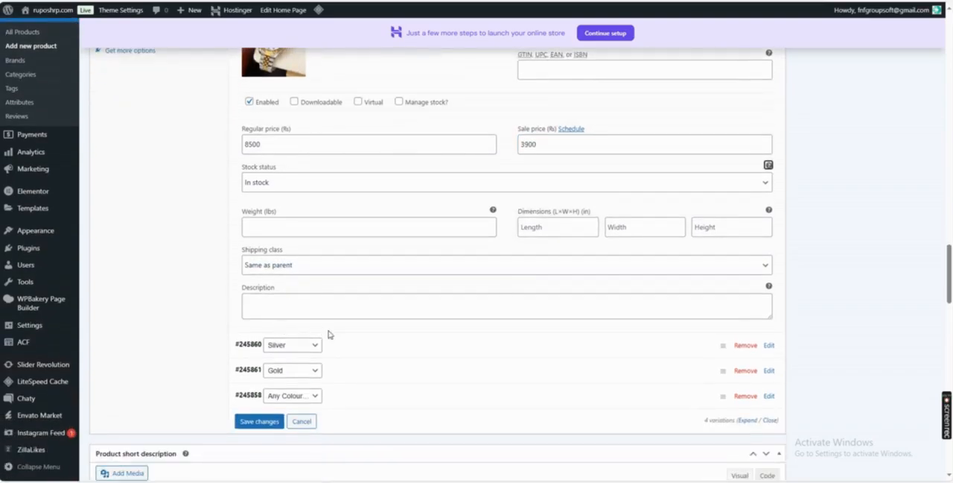
left_click(769, 345)
scroll(394, 271, "down", 2)
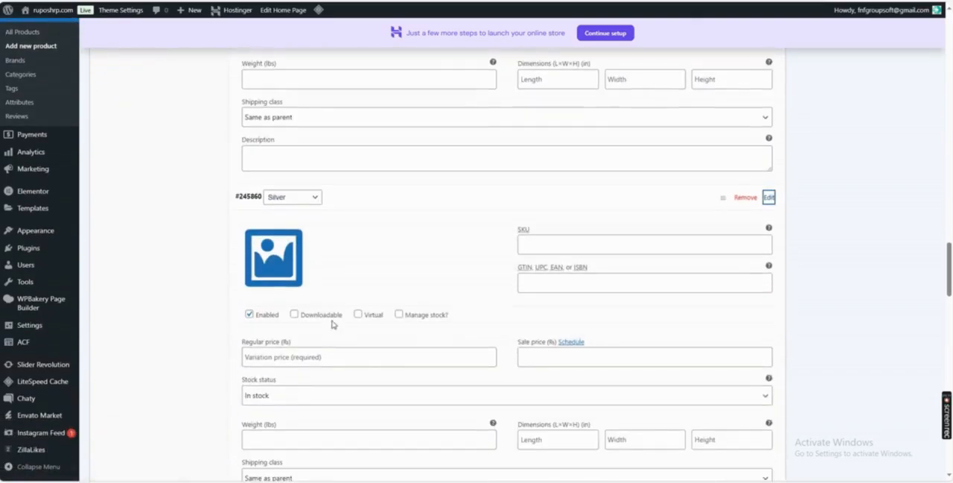
left_click(272, 299)
left_click(128, 141)
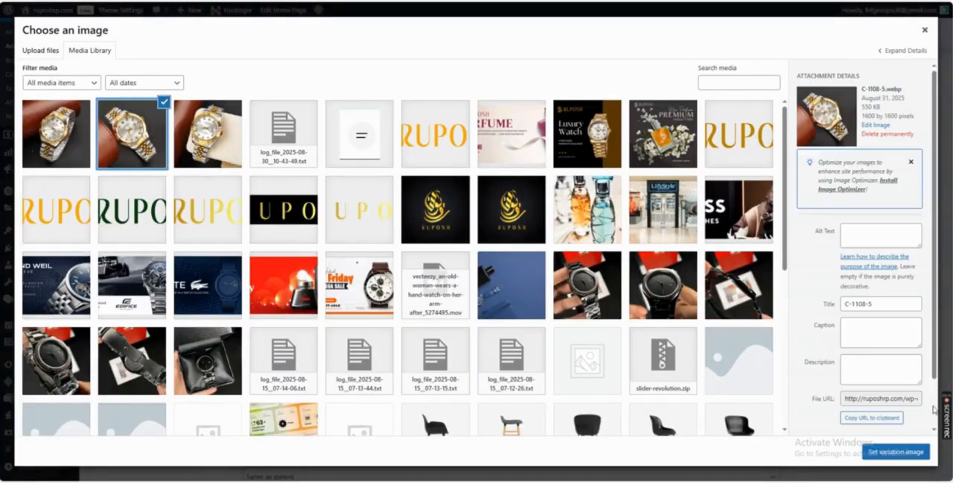
left_click(902, 448)
Set the Silver variation's regular price to 8500 and its sale price to 3900.
scroll(559, 361, "down", 2)
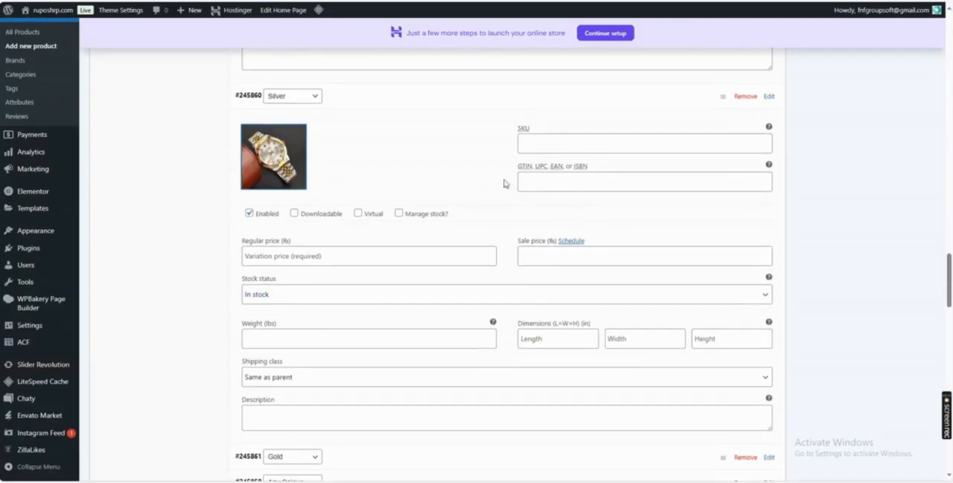
left_click(335, 256)
type("8500")
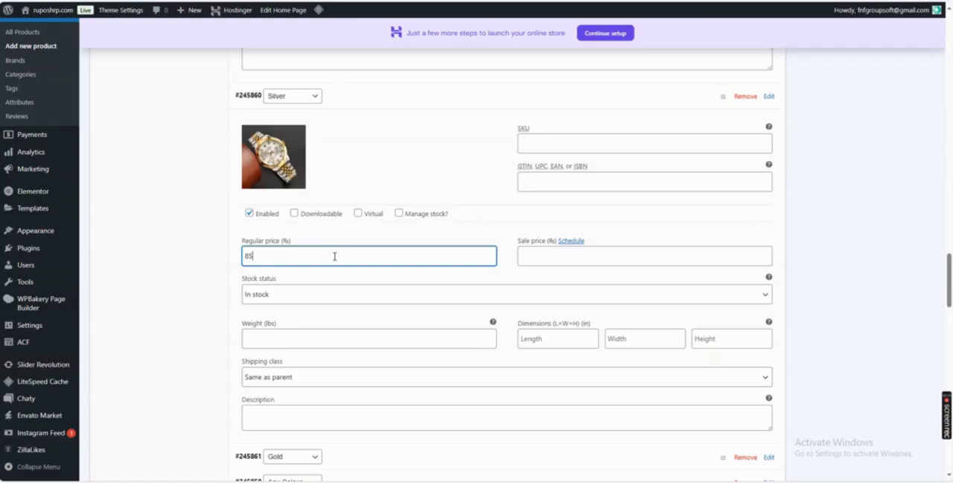
key("Tab")
key("Tab")
type("39")
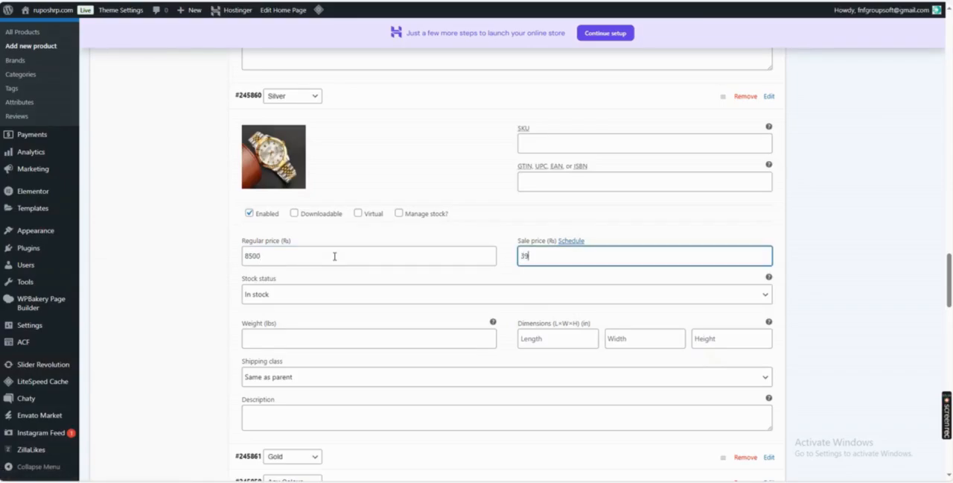
type("00")
key("Tab")
Open the Gold variation for editing and set the C-1108-6 watch photo as its image.
scroll(334, 255, "down", 3)
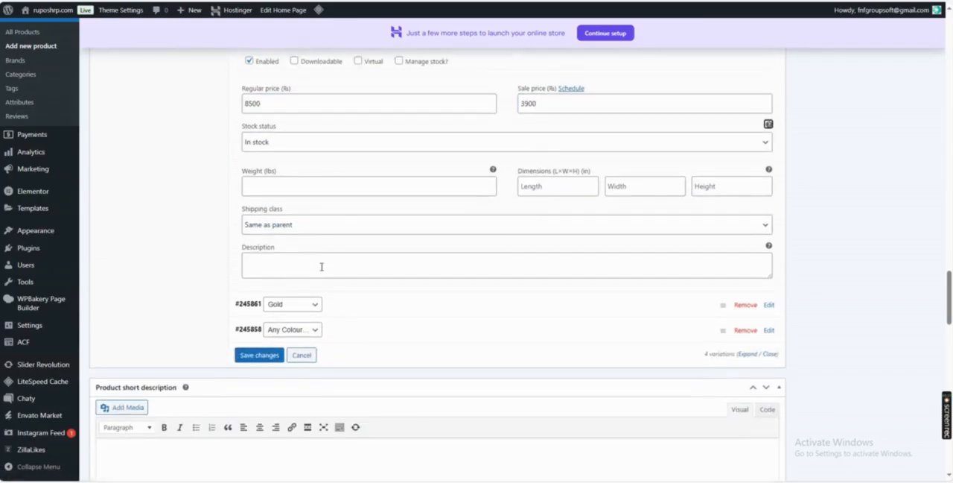
left_click(769, 208)
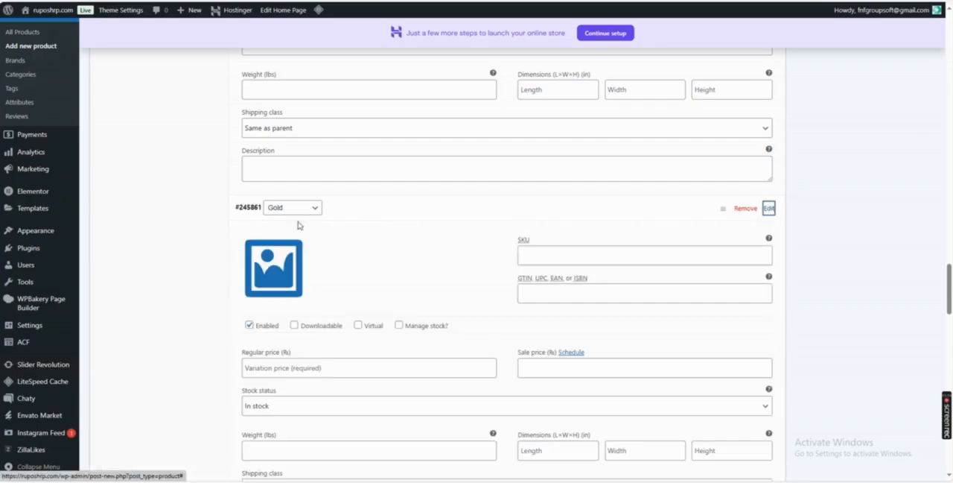
left_click(274, 272)
left_click(72, 143)
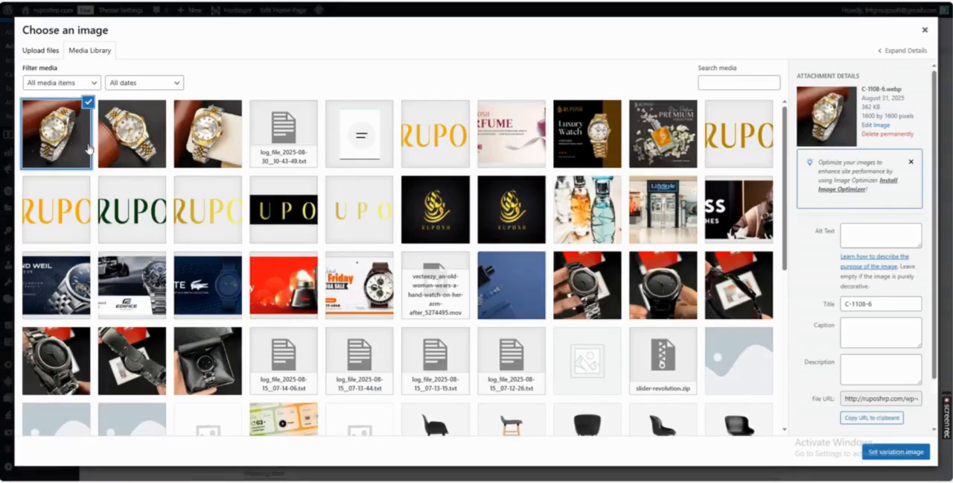
left_click(881, 452)
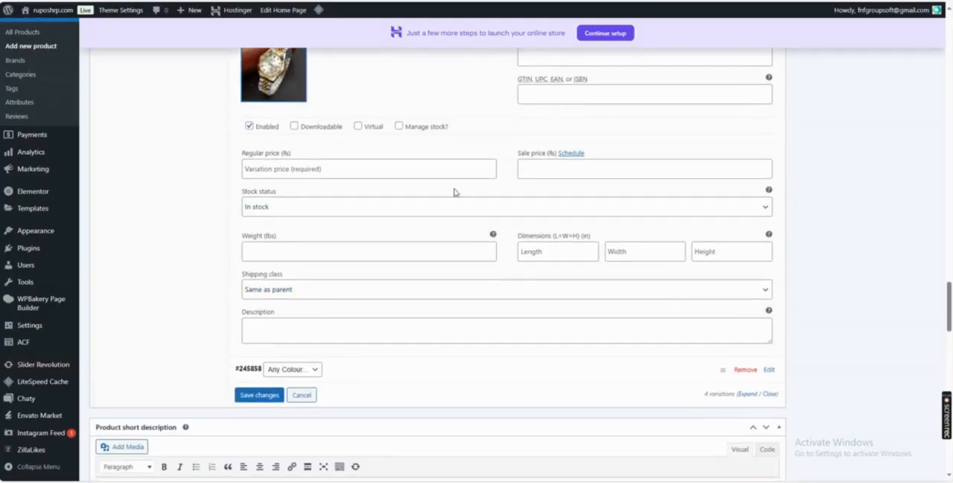
Set the Gold variation's regular price to 8500 and sale price to 3900, and save the variation changes.
left_click(344, 169)
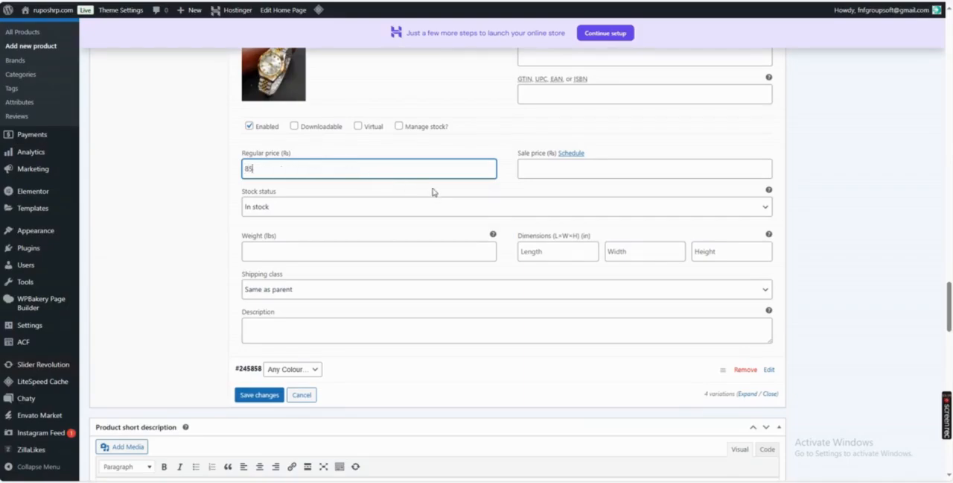
left_click(537, 173)
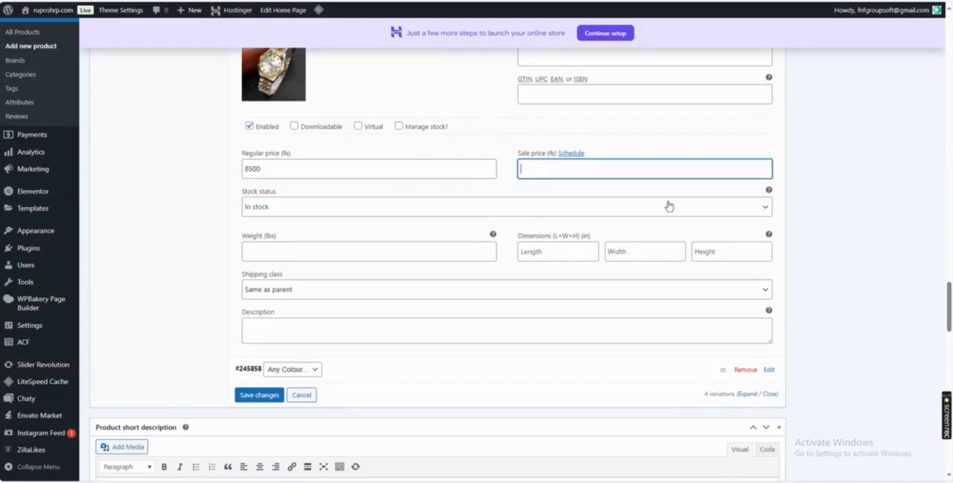
type("3900")
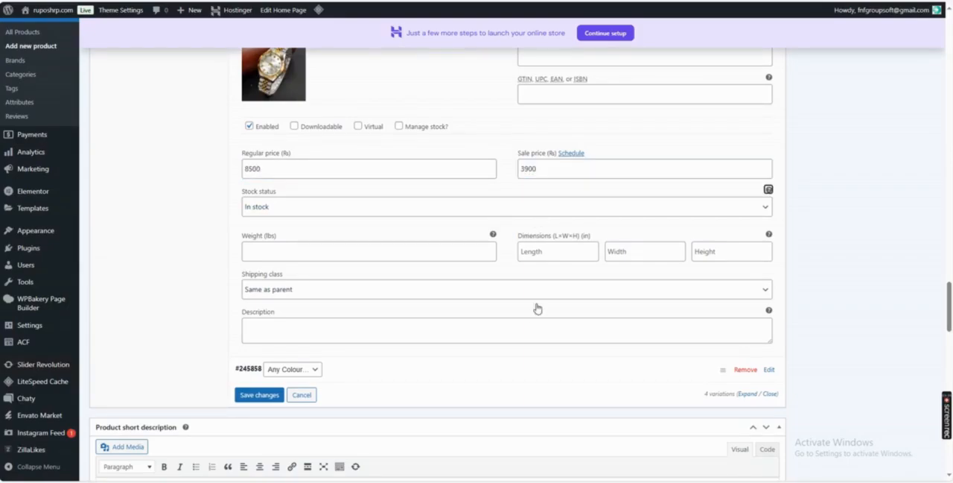
left_click(260, 395)
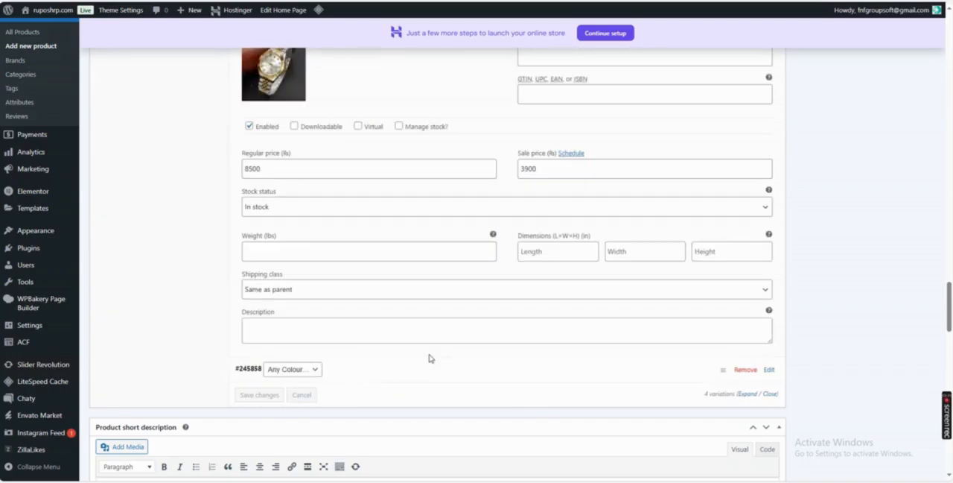
Review the whole product form, from the title and description through the settings and variations to the page widgets.
scroll(430, 358, "down", 15)
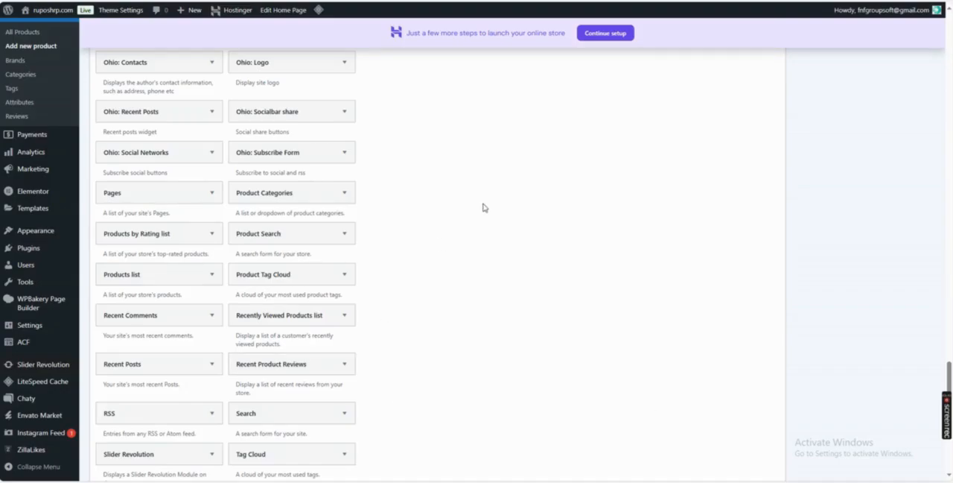
scroll(482, 207, "up", 15)
scroll(472, 221, "up", 15)
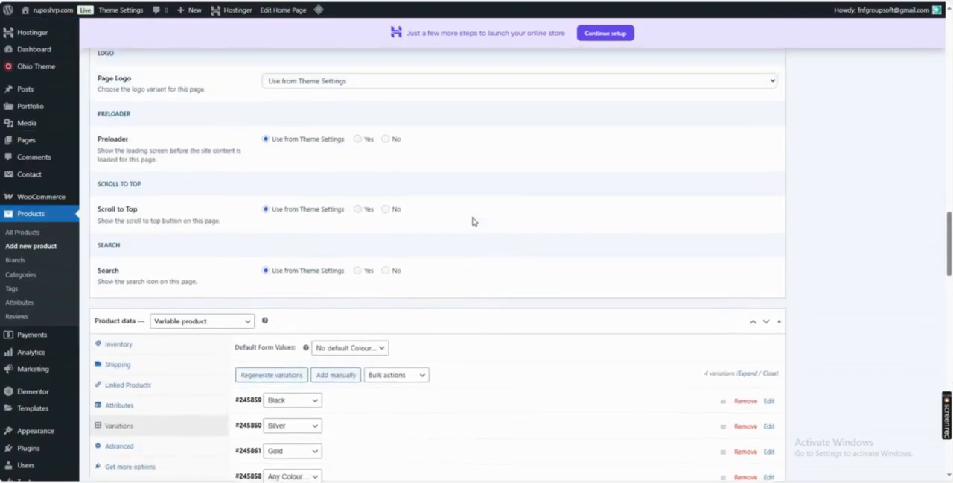
scroll(474, 222, "up", 10)
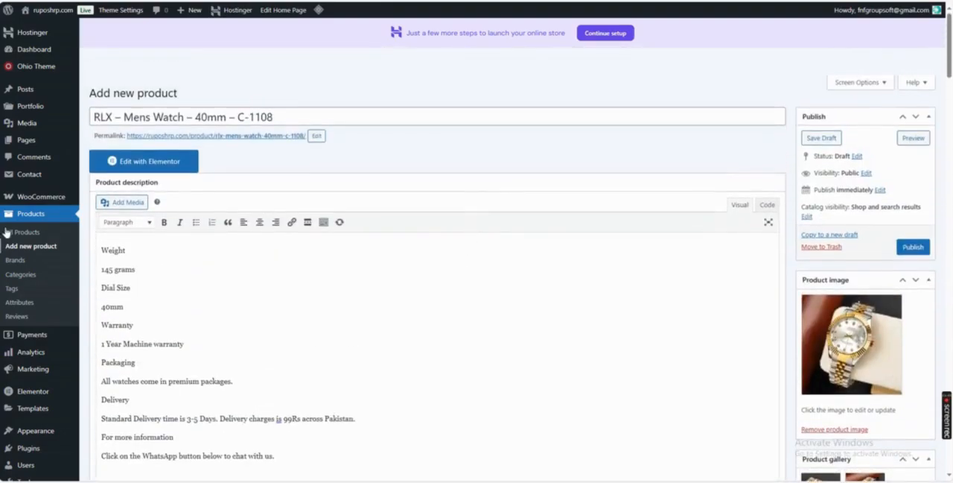
scroll(320, 303, "down", 15)
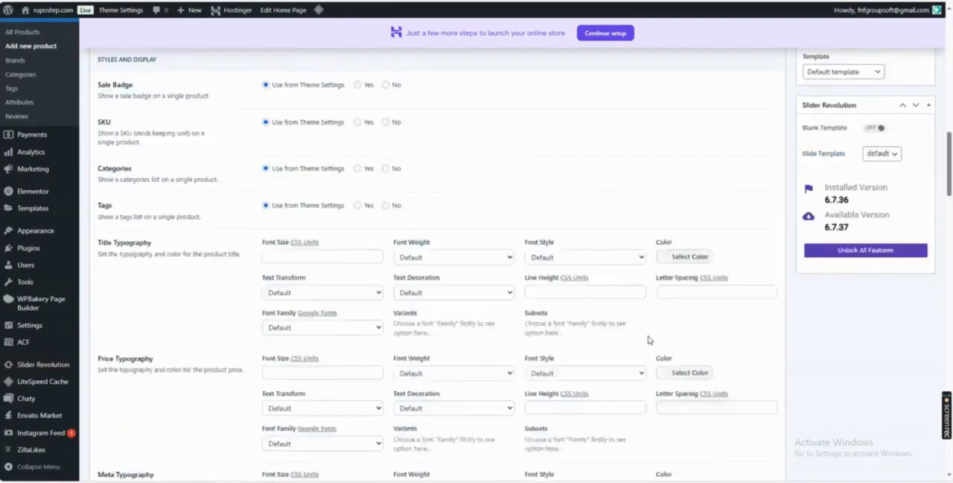
scroll(648, 340, "down", 20)
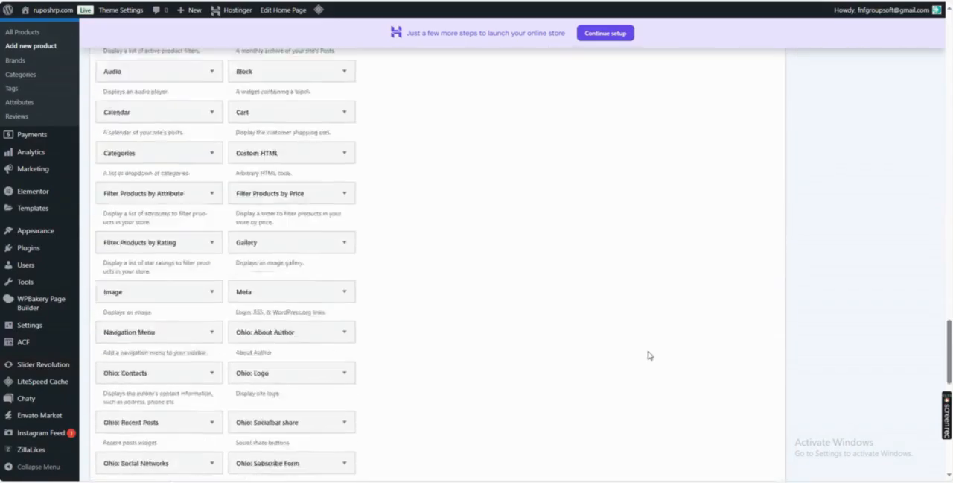
scroll(640, 368, "down", 8)
scroll(640, 368, "up", 12)
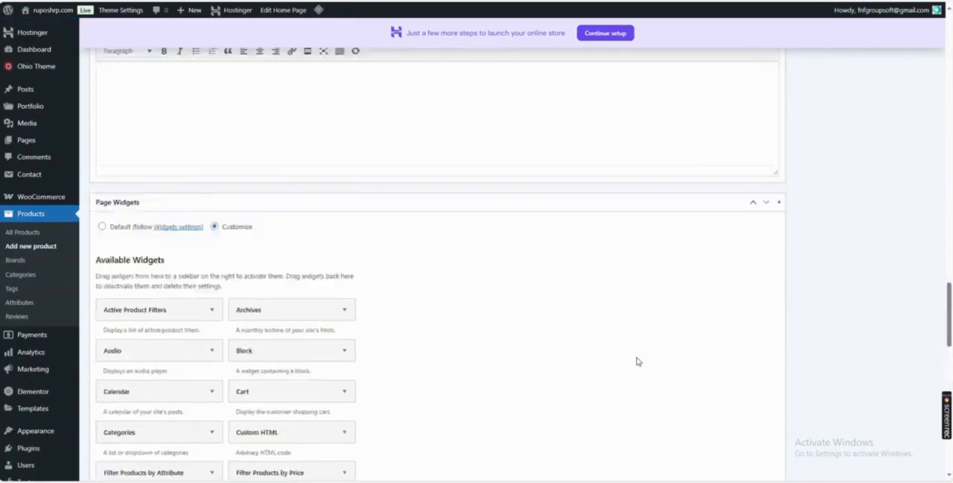
scroll(637, 362, "up", 20)
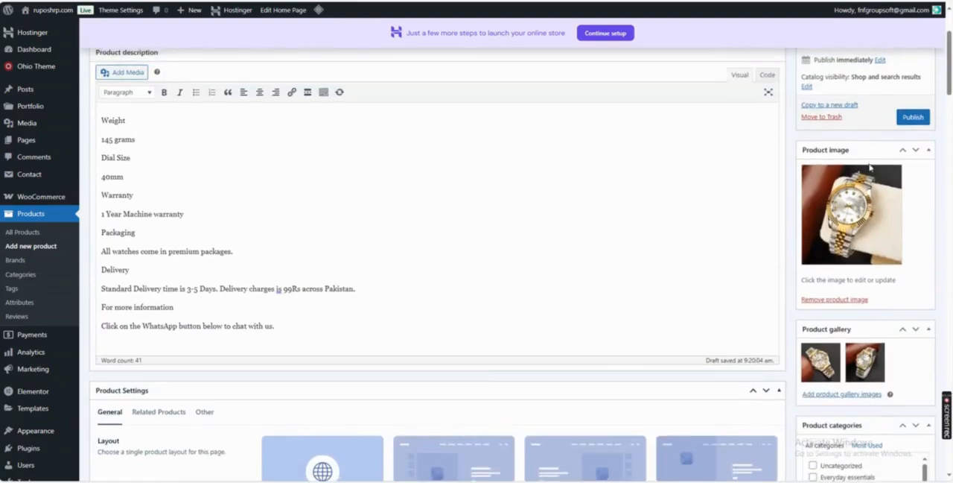
Publish the RLX – Mens Watch – 40mm – C-1108 product and open its storefront preview.
left_click(914, 117)
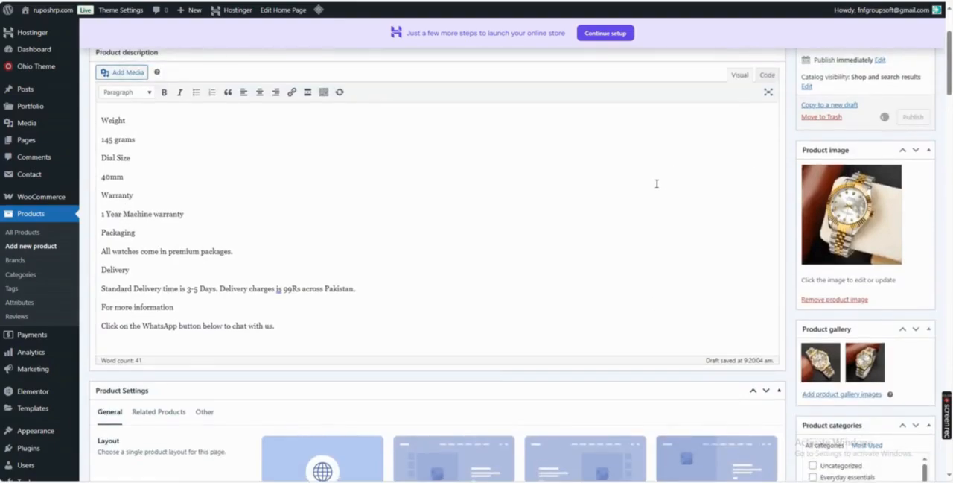
scroll(657, 183, "up", 3)
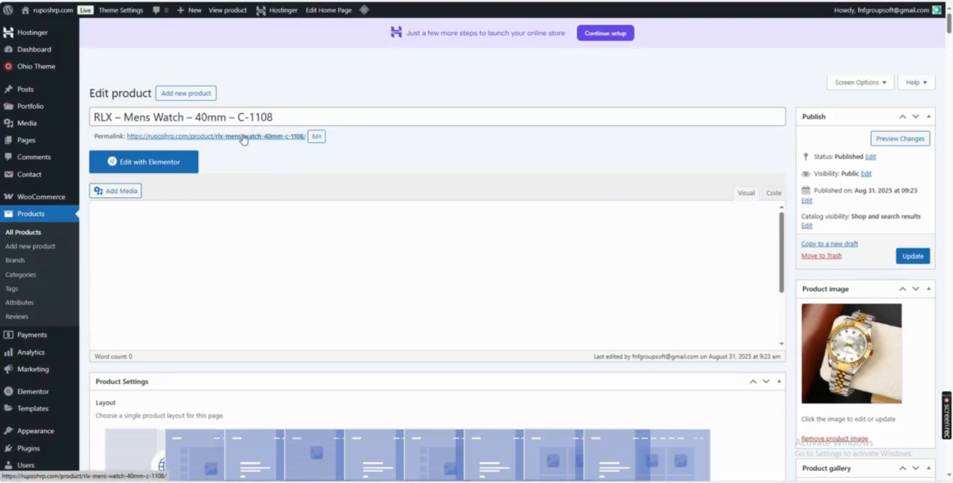
left_click(899, 140)
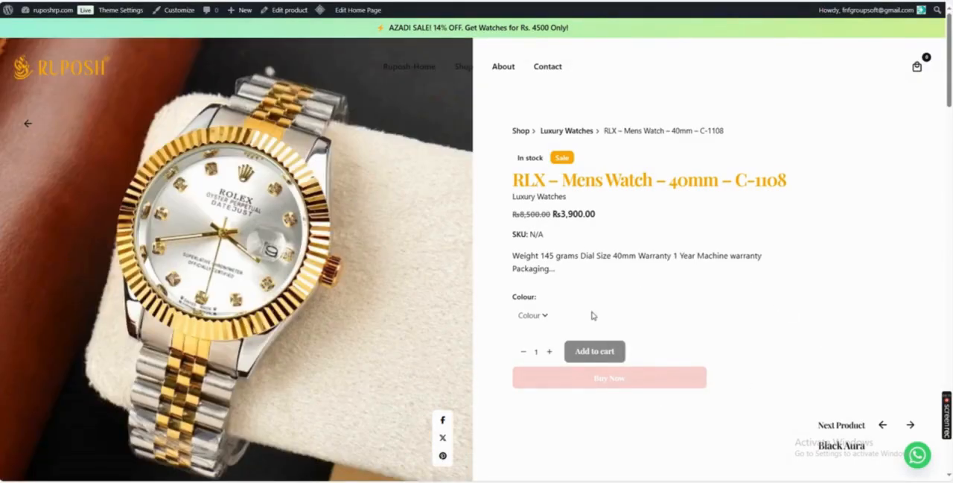
Choose Black and Silver in turn as the watch's colour on the product page to check each variation's image.
left_click(546, 315)
left_click(551, 347)
scroll(649, 306, "down", 1)
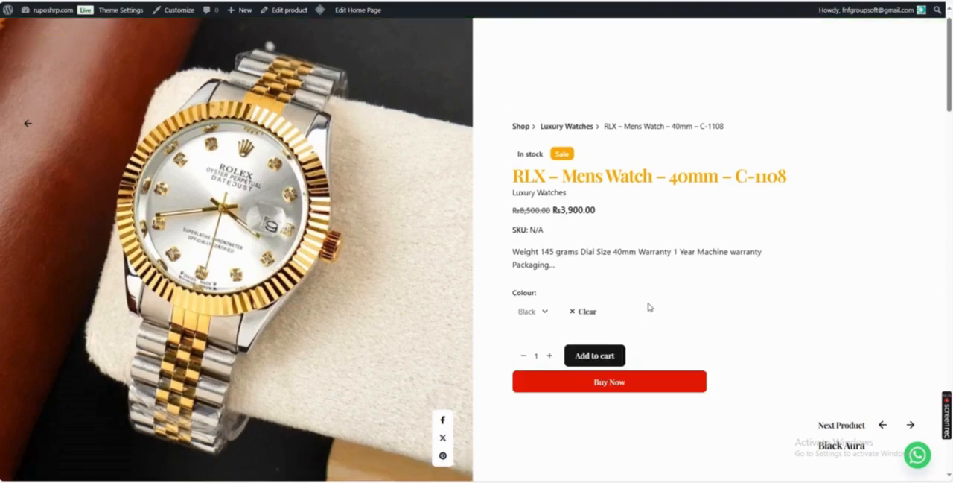
left_click(550, 312)
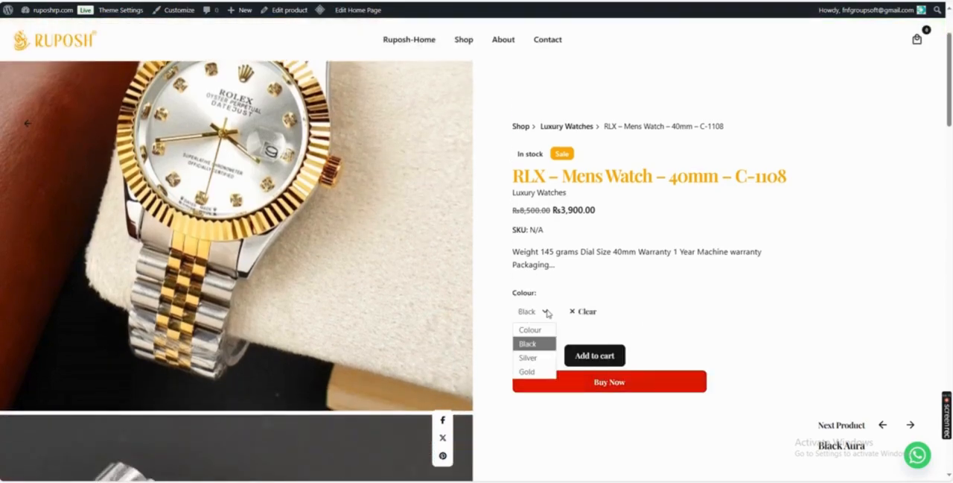
left_click(542, 356)
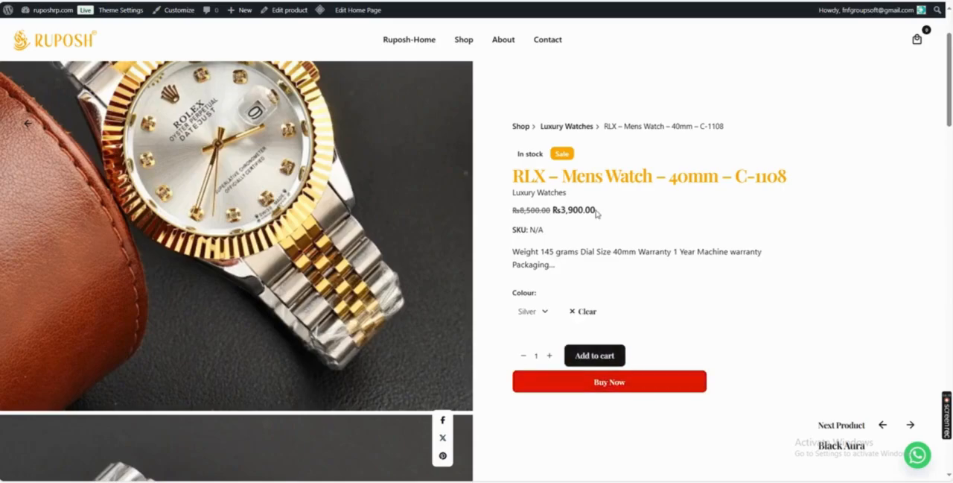
Check the price, short description, breadcrumb name and title shown on the watch's product page.
left_click_drag(595, 211, 520, 211)
left_click_drag(555, 266, 512, 256)
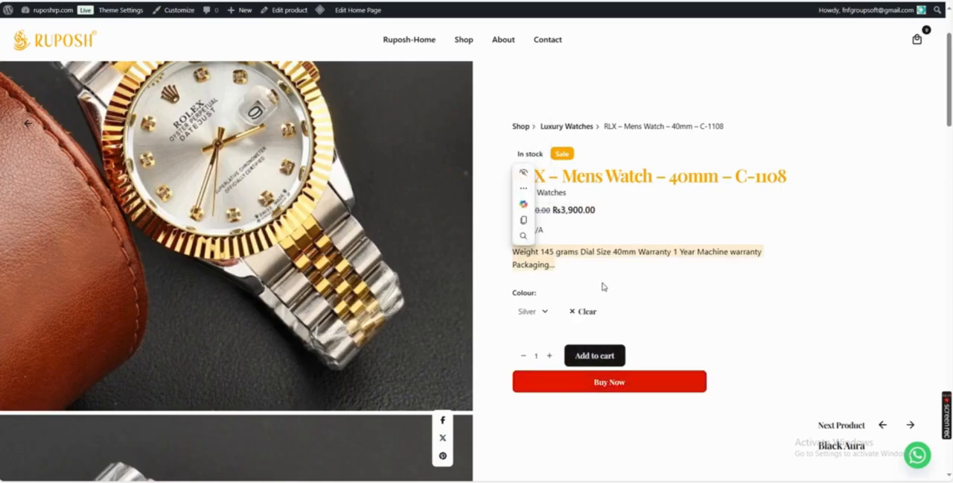
scroll(603, 286, "up", 2)
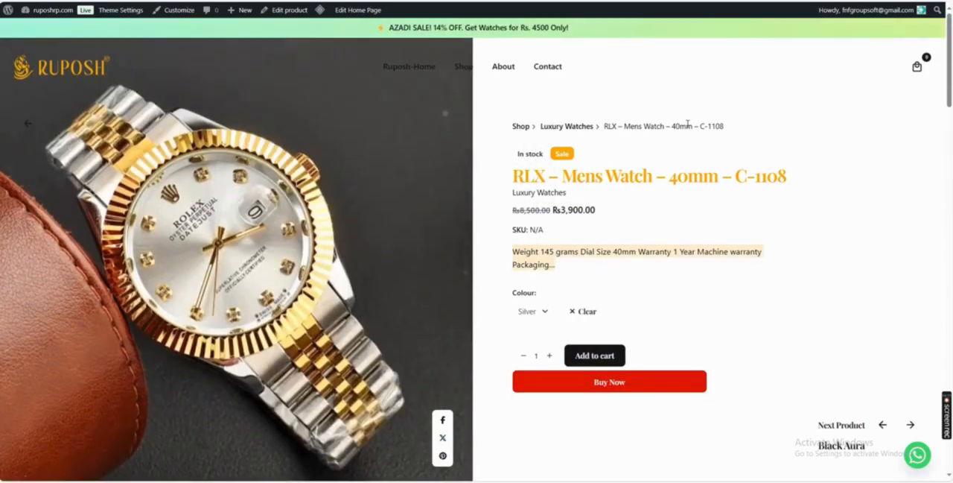
left_click_drag(605, 126, 726, 126)
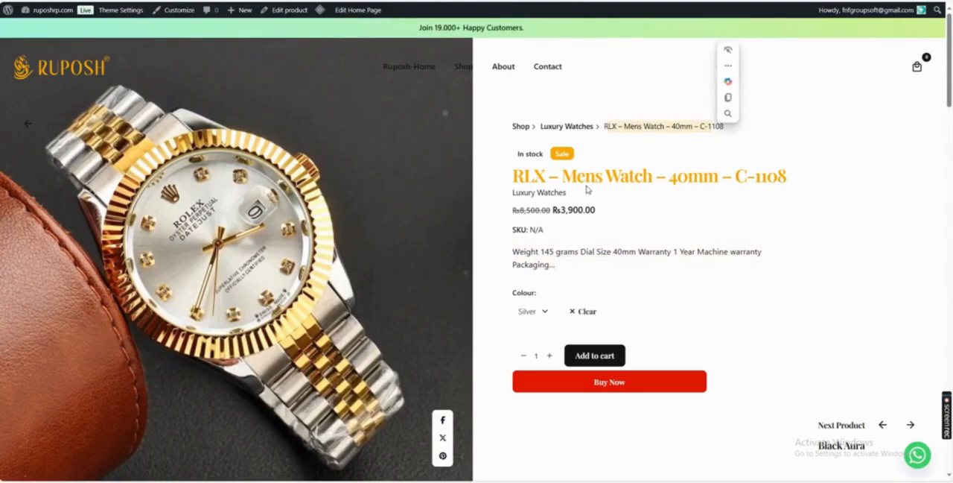
left_click_drag(578, 183, 802, 179)
left_click(771, 260)
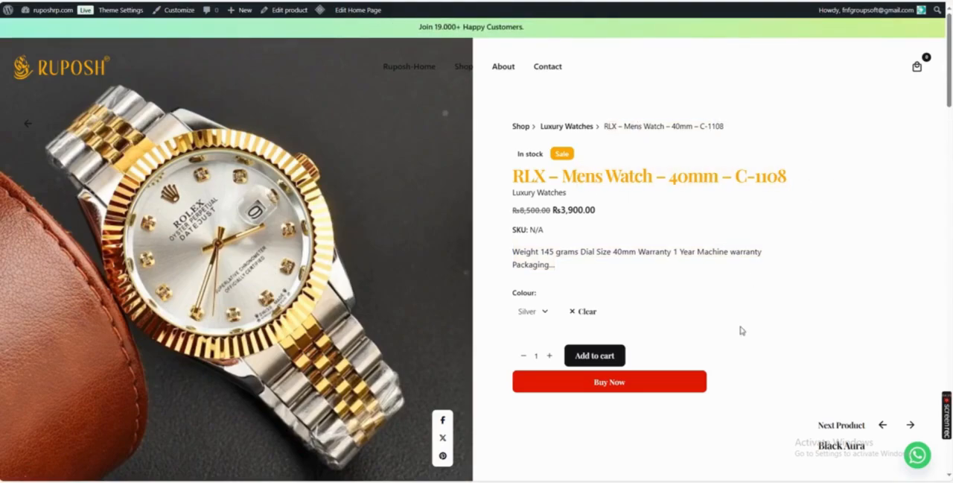